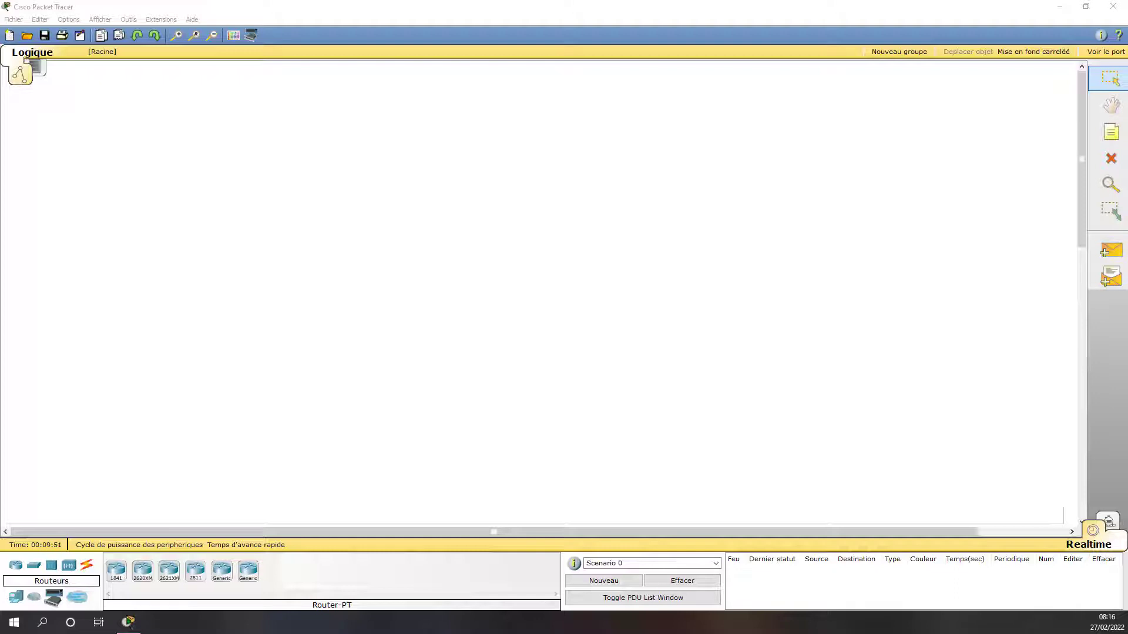
# Place a generic server in the workspace and five generic PCs in a row above it, extending to its right
pyautogui.click(395, 282)
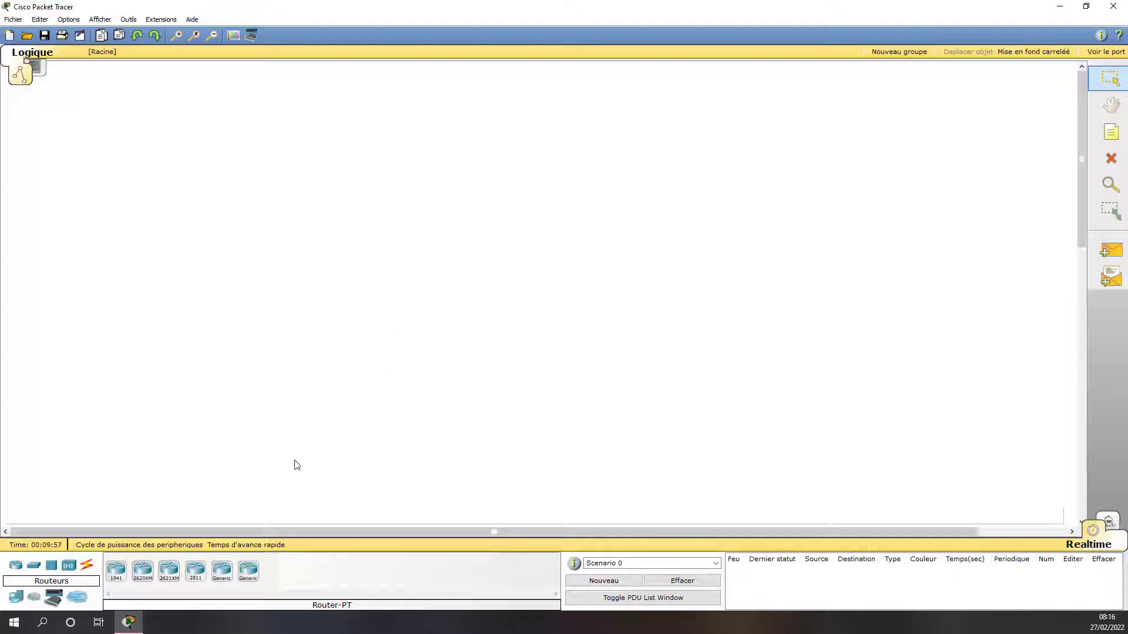
pyautogui.click(16, 597)
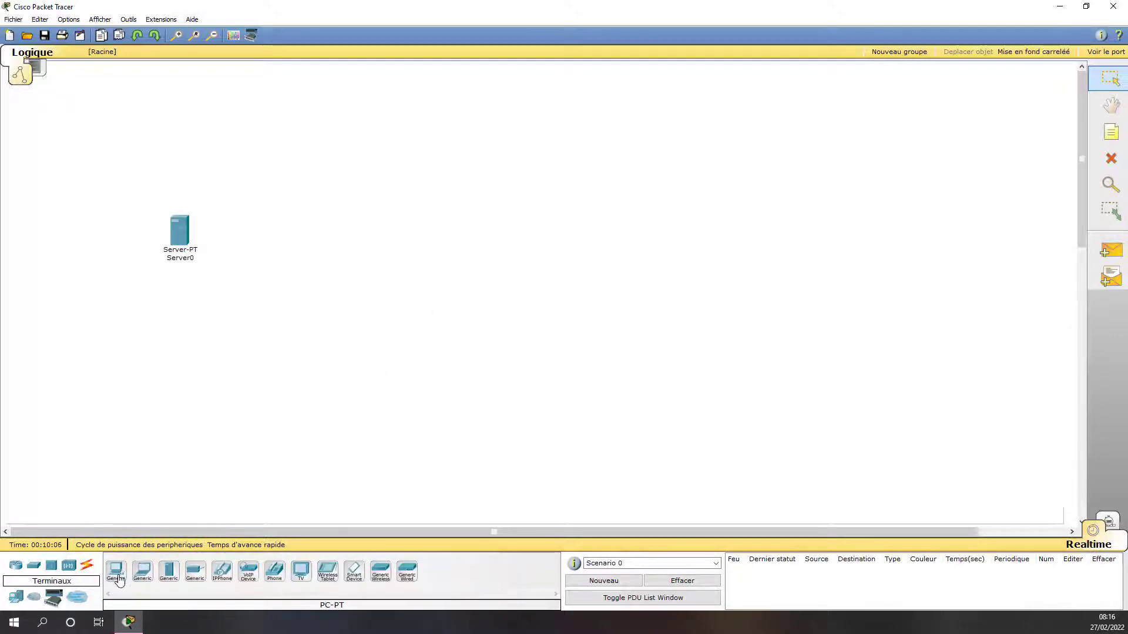
pyautogui.click(117, 574)
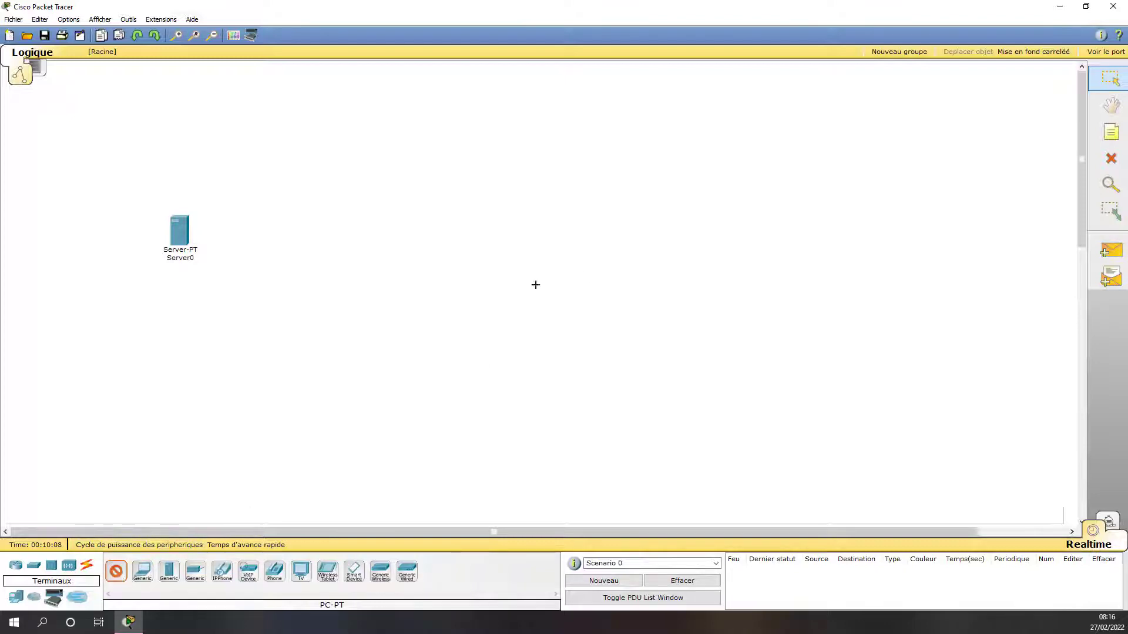
pyautogui.click(275, 151)
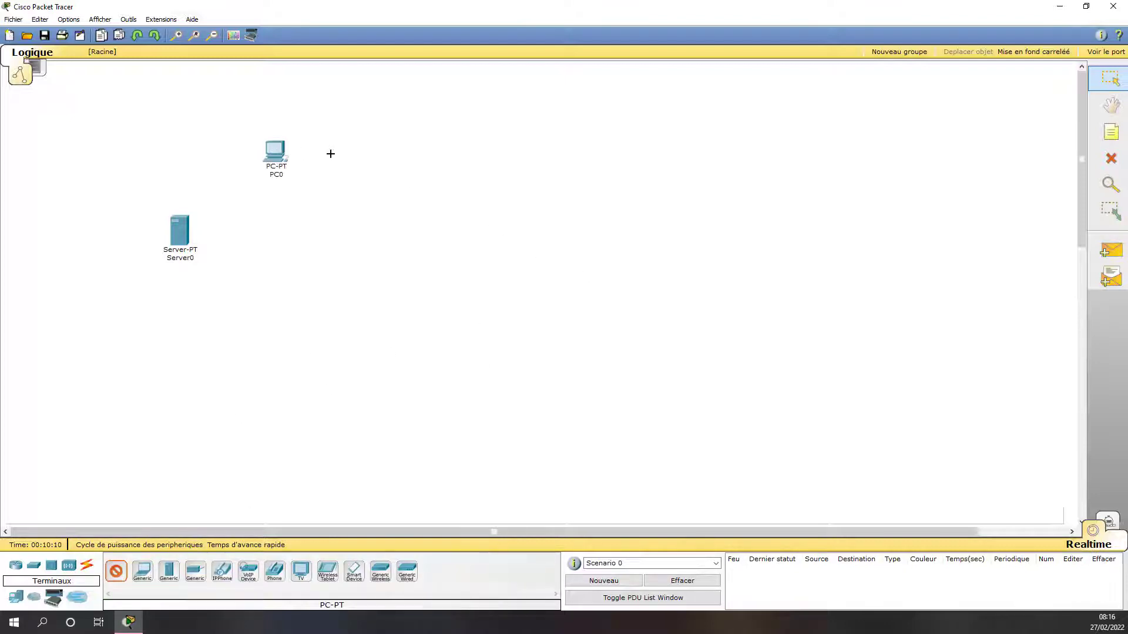
pyautogui.click(376, 149)
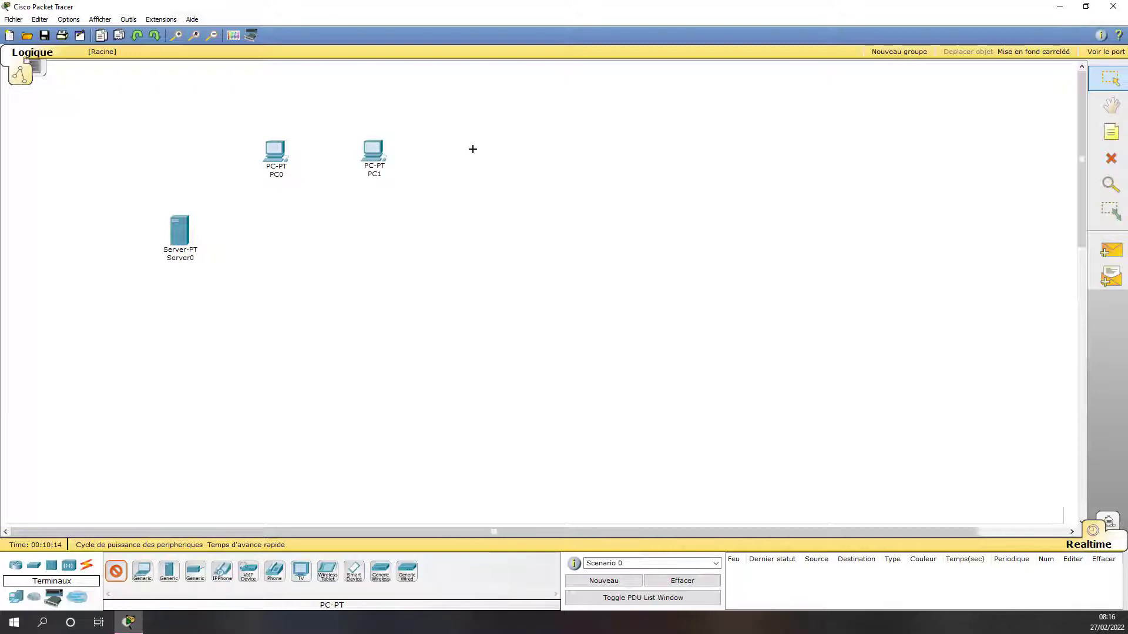
pyautogui.click(472, 149)
pyautogui.click(564, 152)
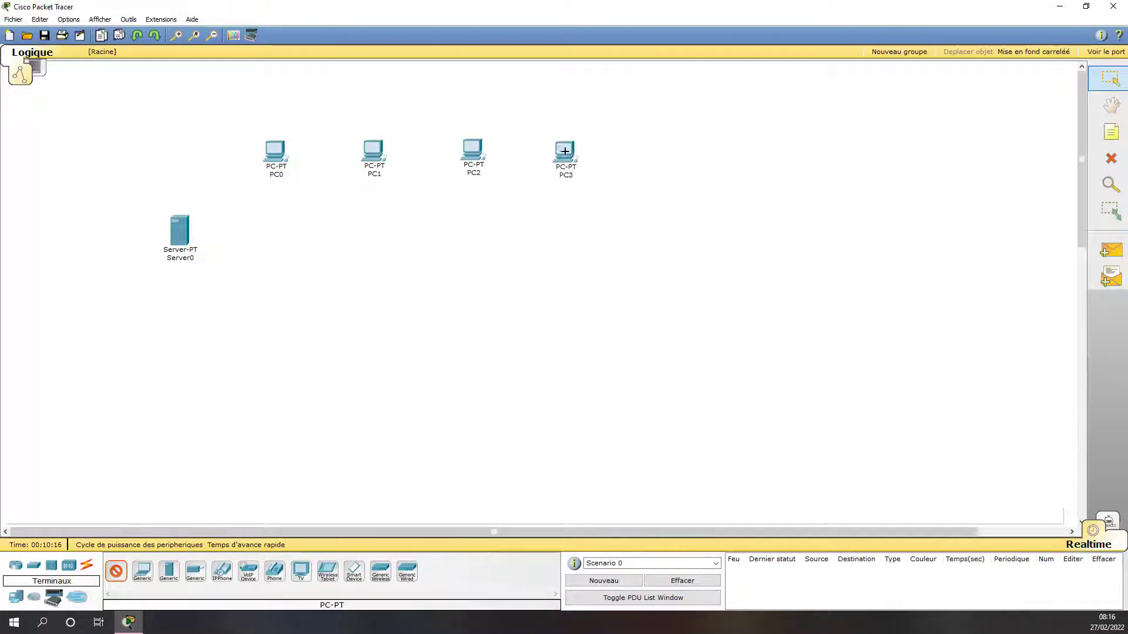
pyautogui.click(648, 156)
# Place five more generic PCs in a second row below the server and a laptop apart from both PC rows
pyautogui.click(261, 313)
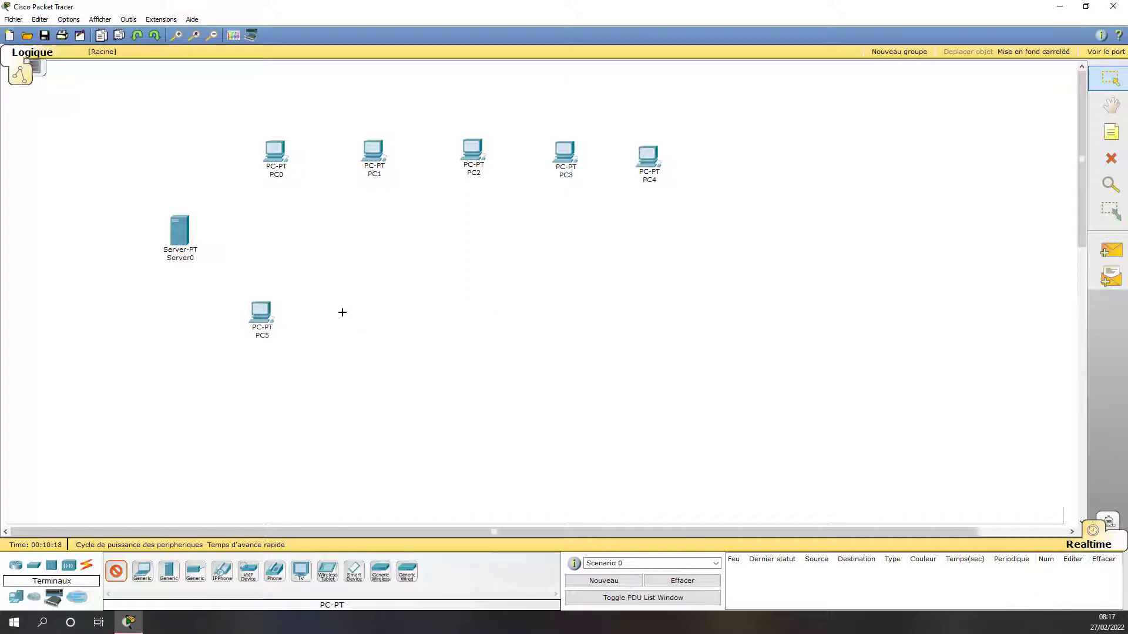
pyautogui.click(367, 316)
pyautogui.click(471, 317)
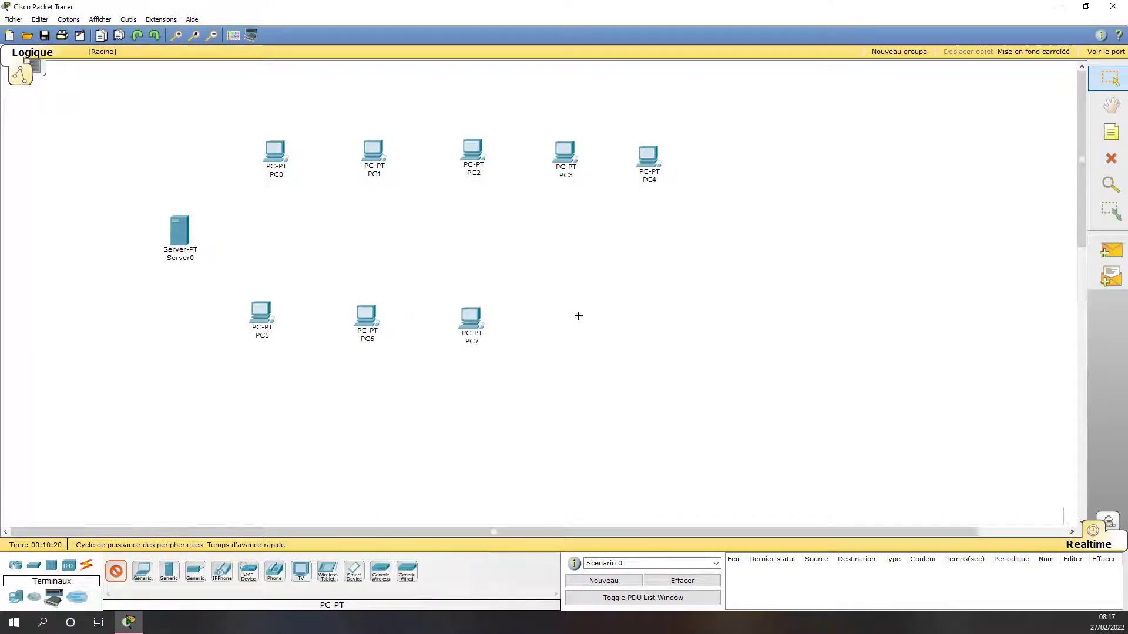
pyautogui.click(560, 316)
pyautogui.click(666, 321)
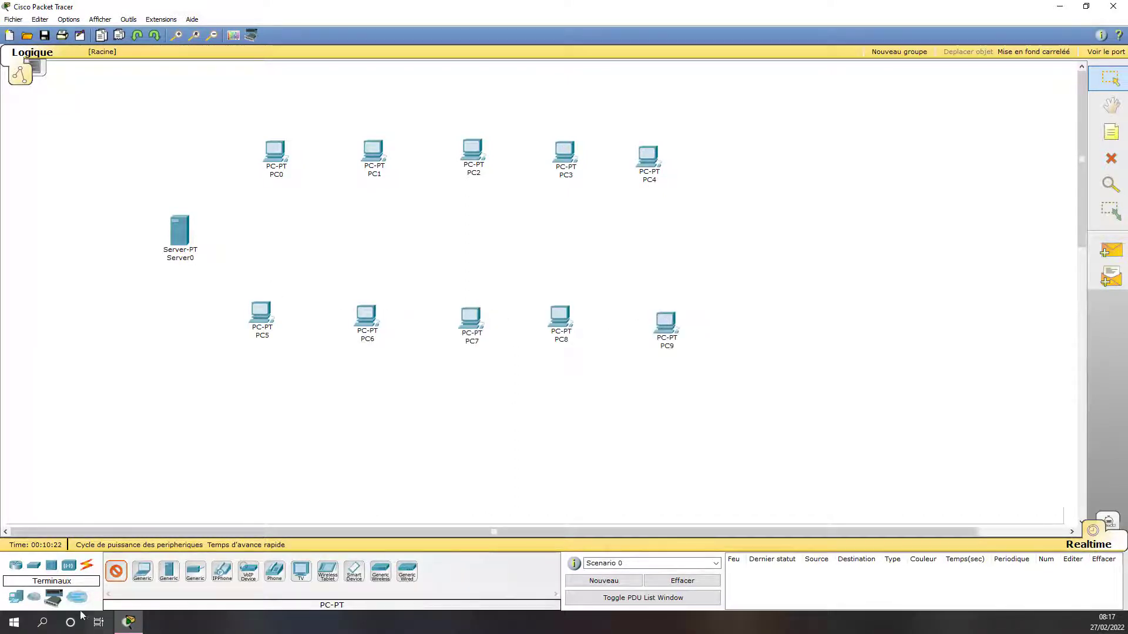
pyautogui.click(142, 571)
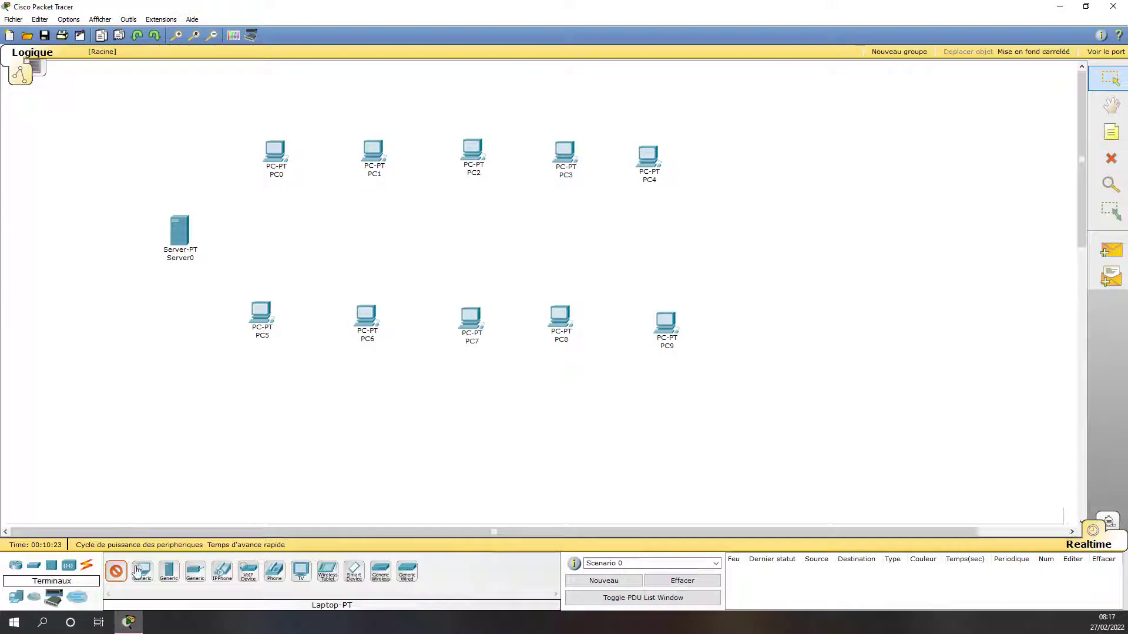
pyautogui.click(979, 211)
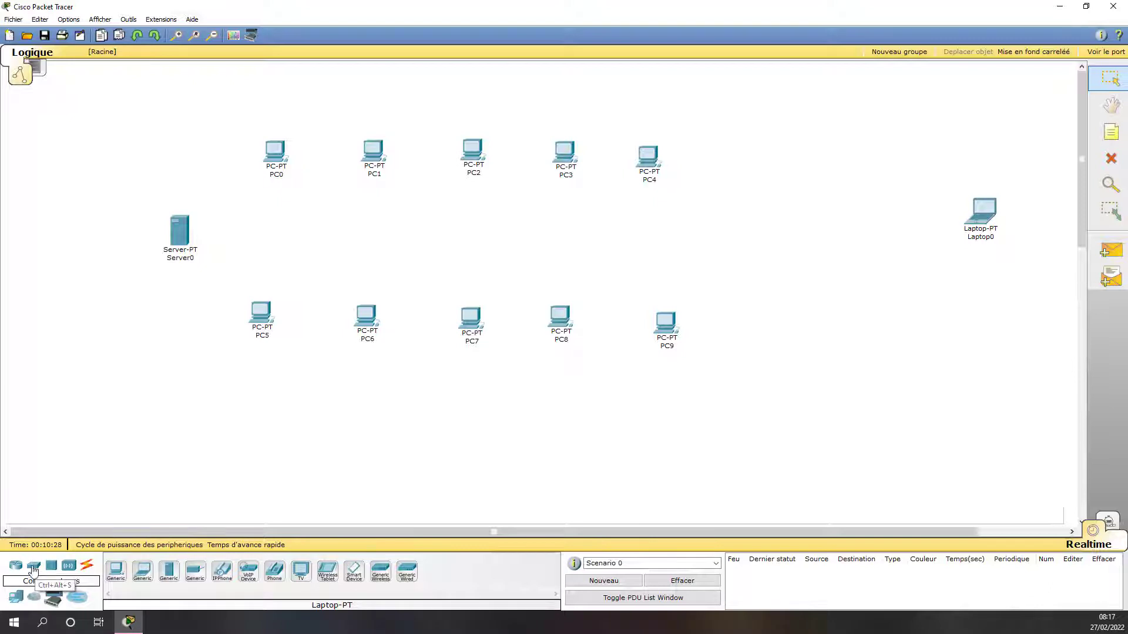
# Place a 2960 switch between the two PC rows and connect the server and all ten PCs to it with straight-through cables
pyautogui.click(33, 567)
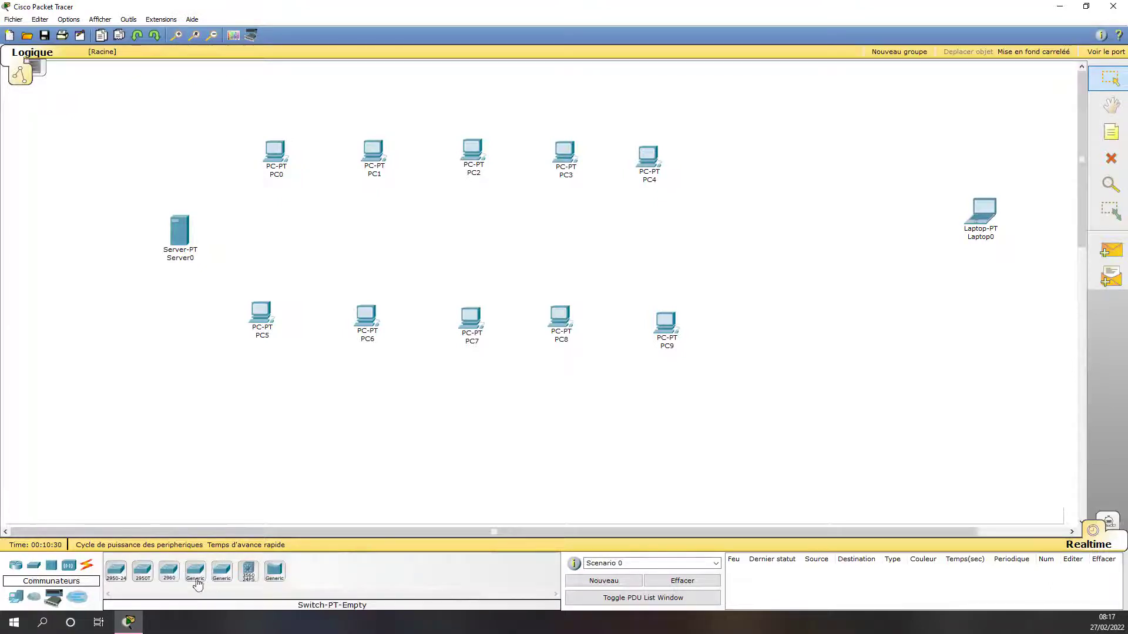
pyautogui.click(169, 571)
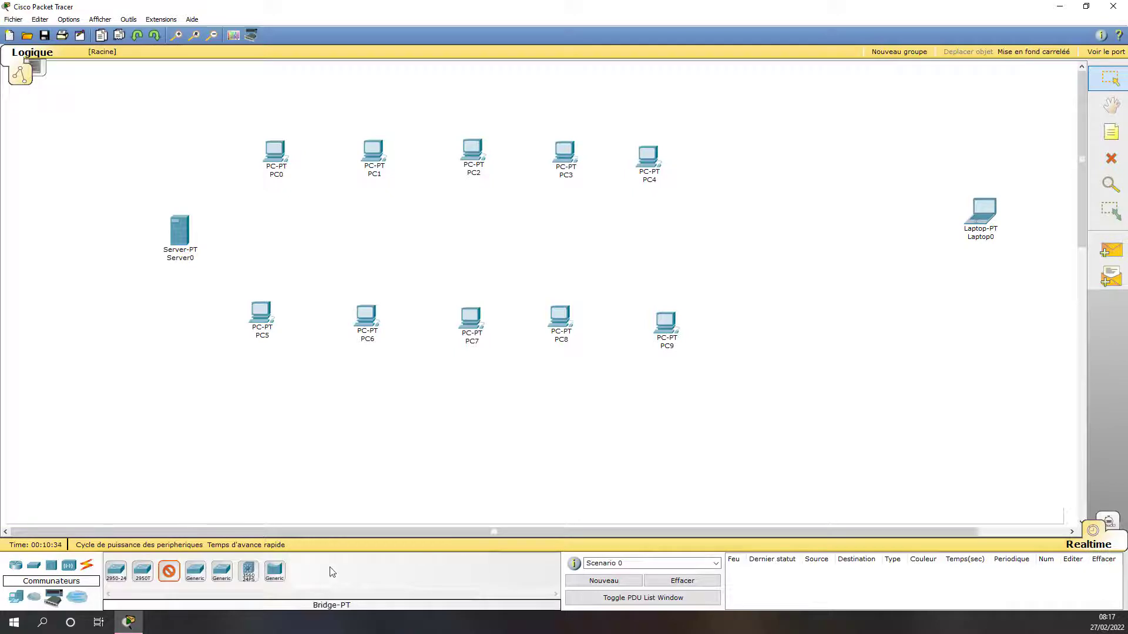
pyautogui.click(428, 230)
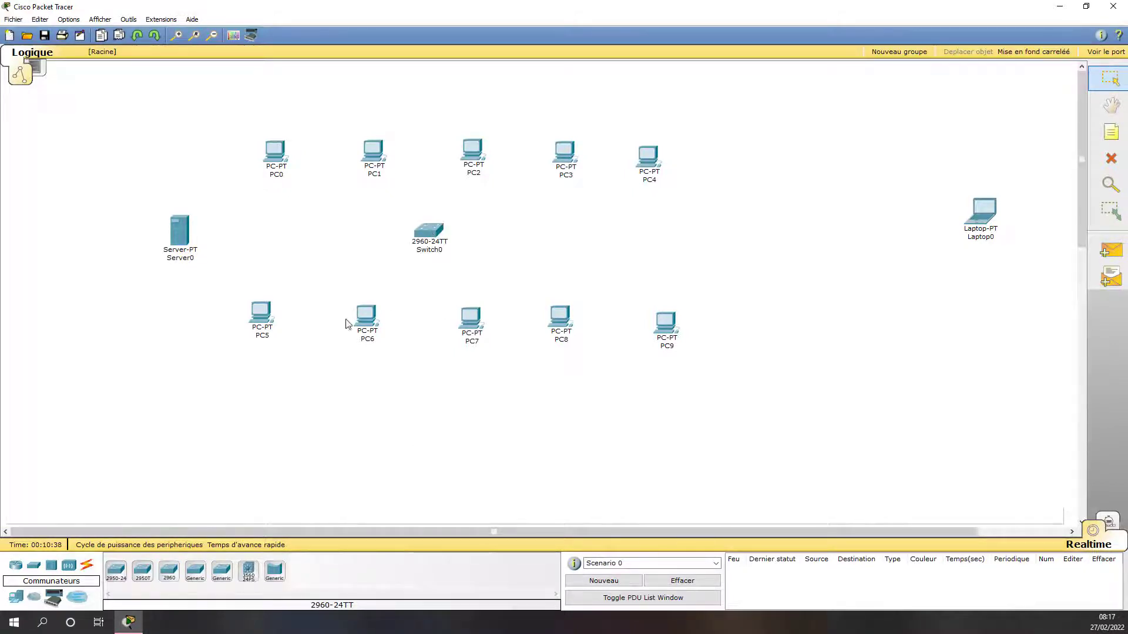
pyautogui.click(87, 567)
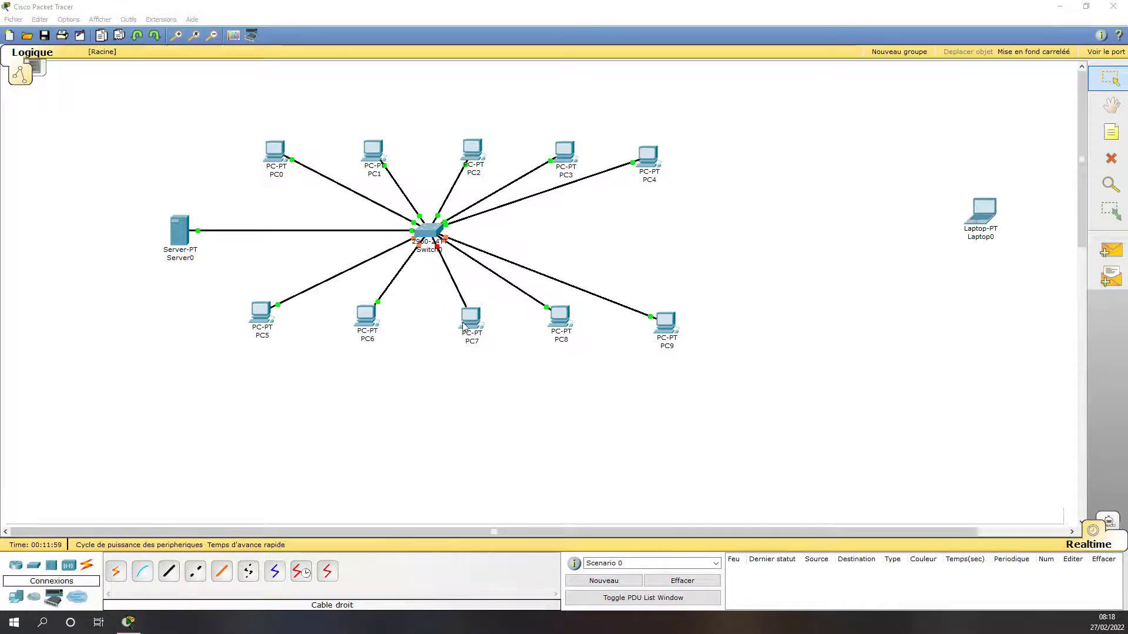
# Remove the faulty cable linking PC7 to the switch
pyautogui.click(436, 249)
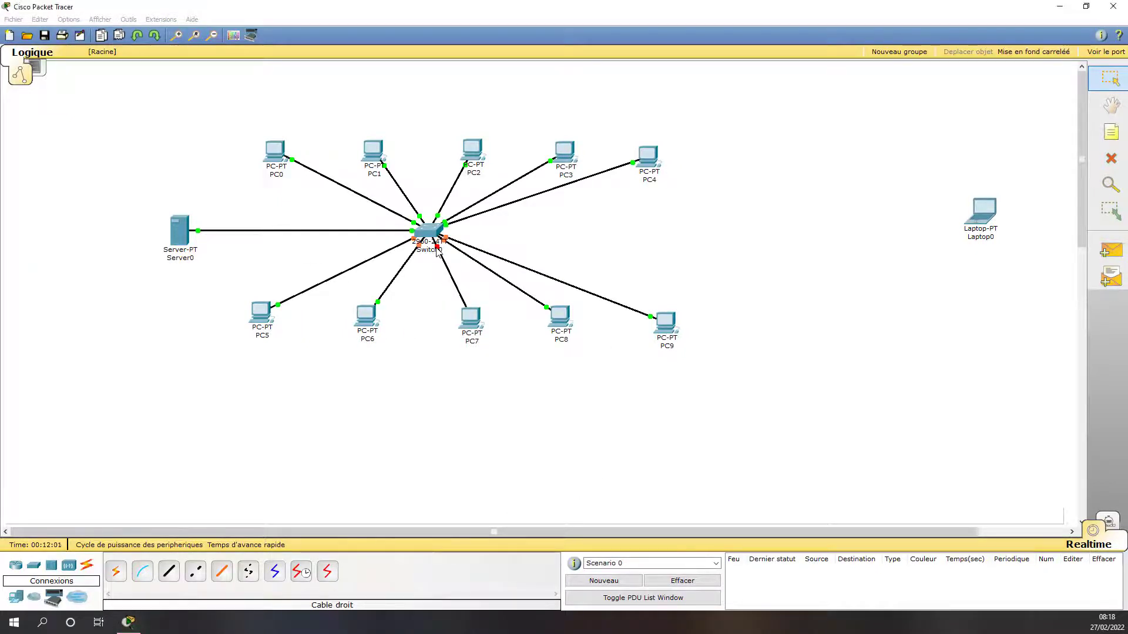
pyautogui.click(469, 321)
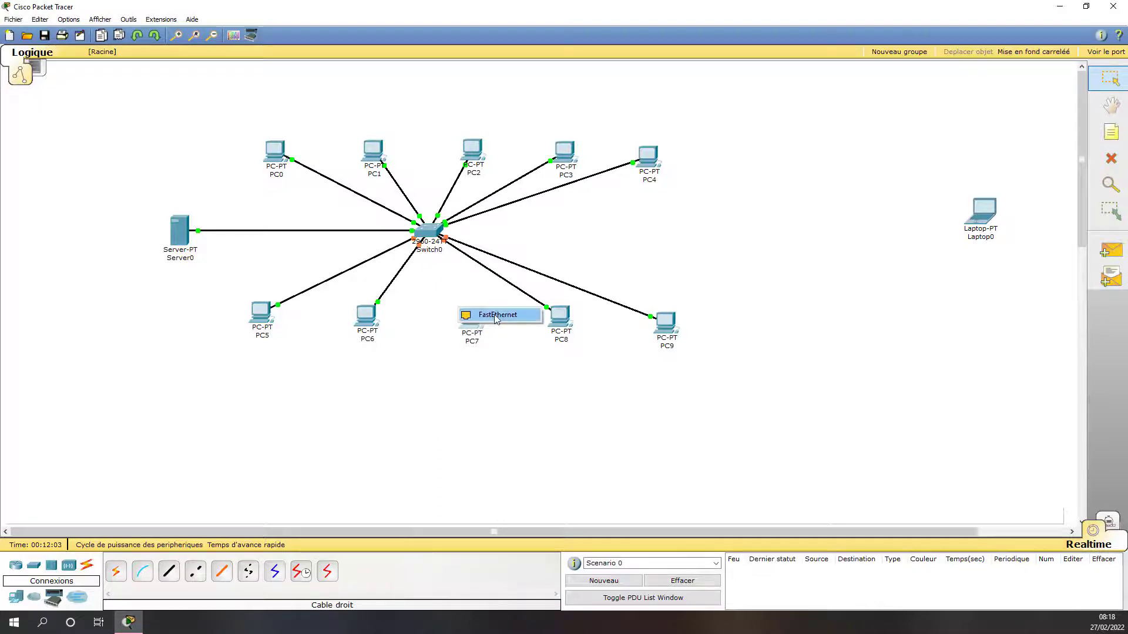
pyautogui.click(498, 315)
pyautogui.click(559, 319)
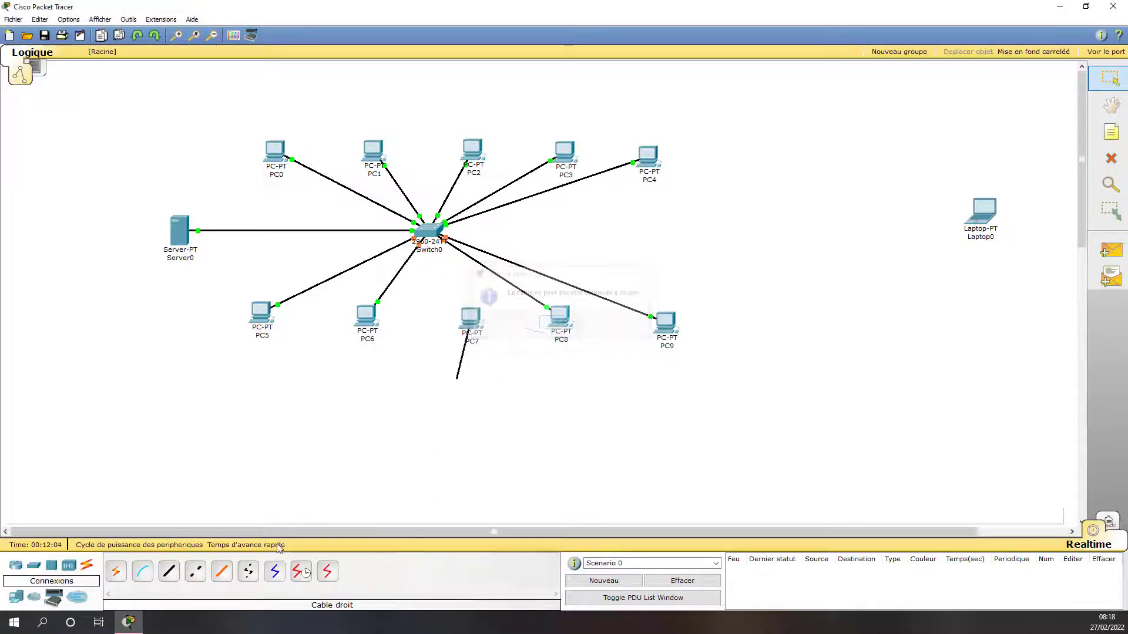
pyautogui.click(168, 570)
pyautogui.click(168, 571)
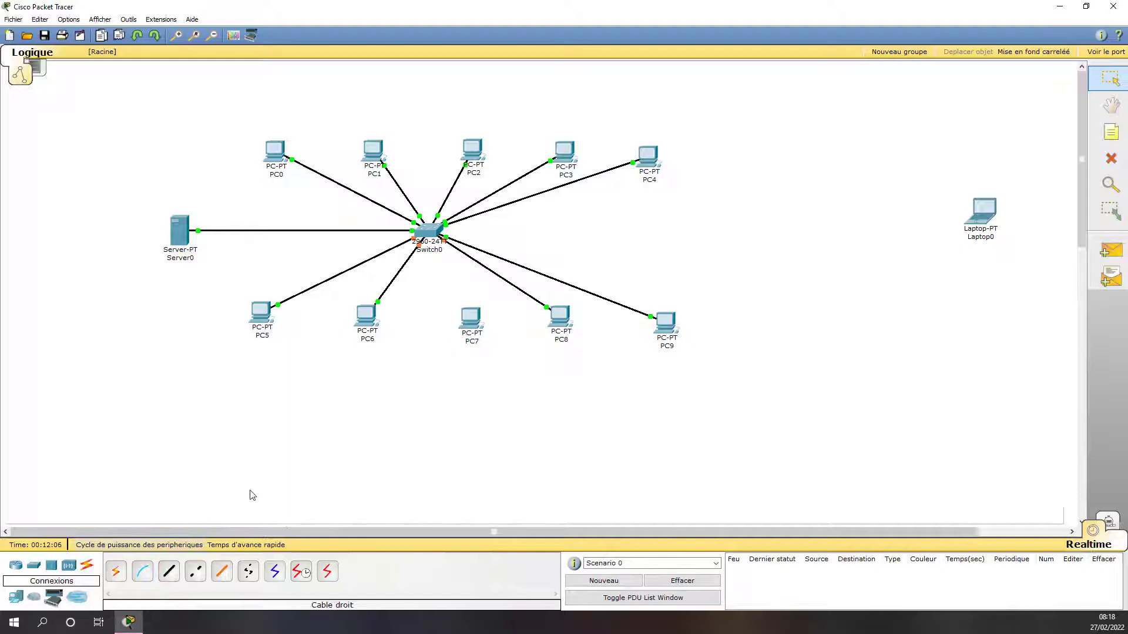
# Connect PC7's FastEthernet port to the switch with a straight-through cable
pyautogui.click(168, 571)
pyautogui.click(476, 333)
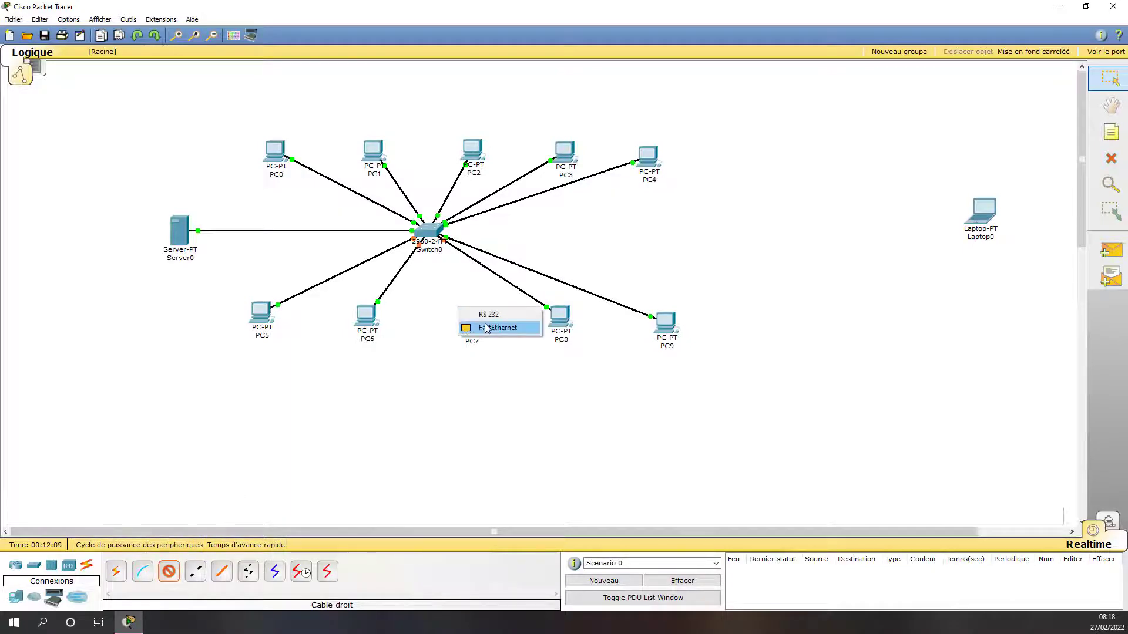
pyautogui.click(500, 322)
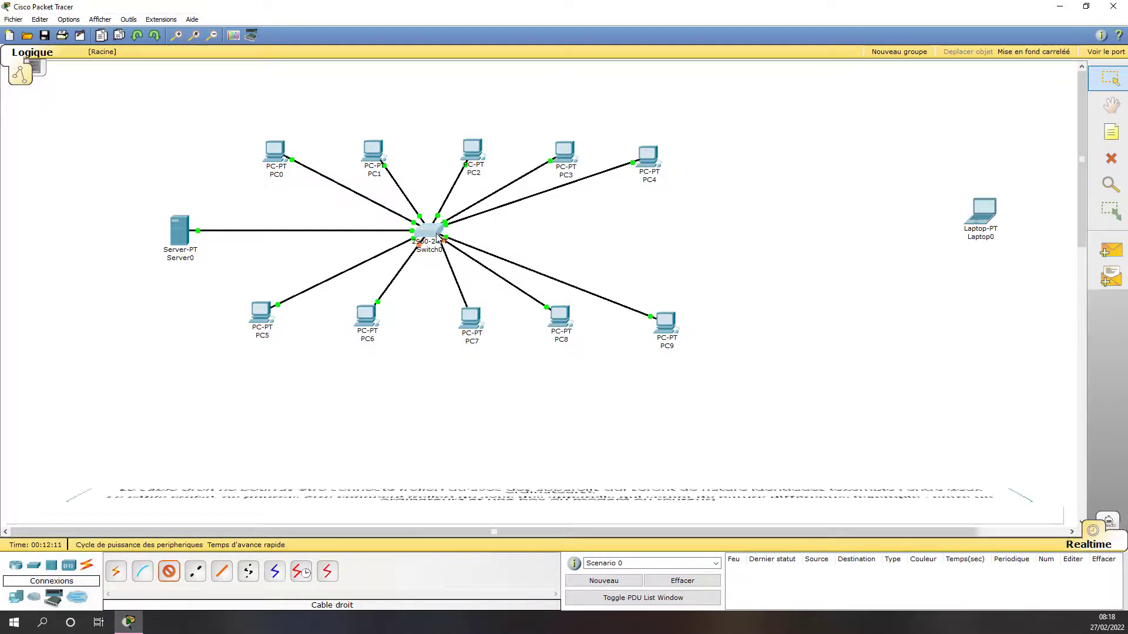
pyautogui.click(435, 241)
pyautogui.click(464, 242)
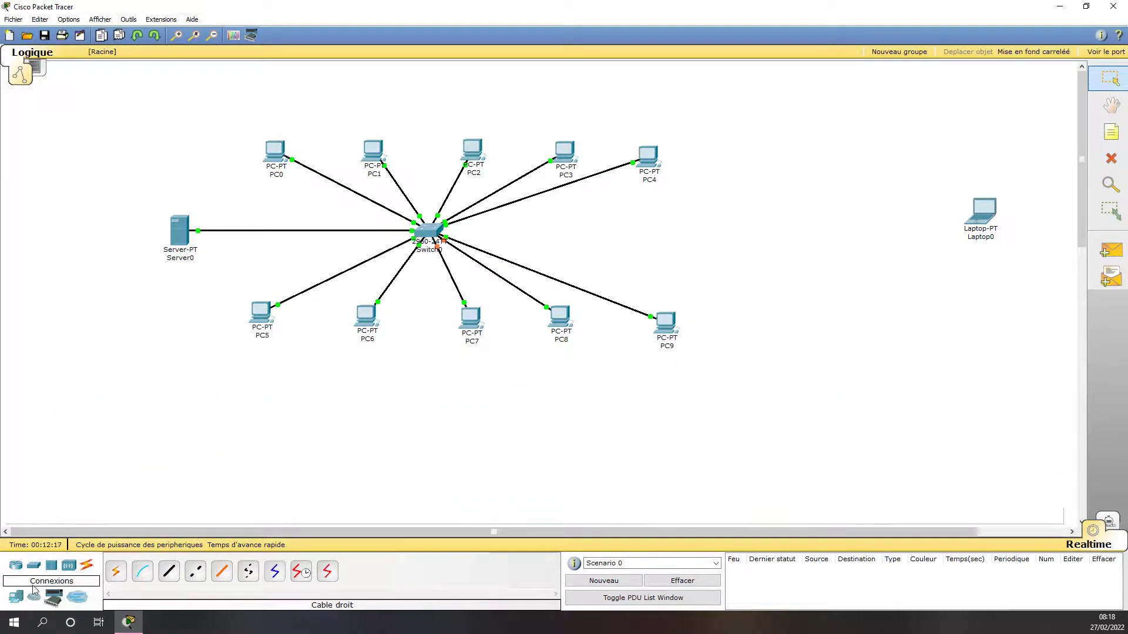
# Place a generic printer to the right of the switch, between the two rows of PCs
pyautogui.click(17, 596)
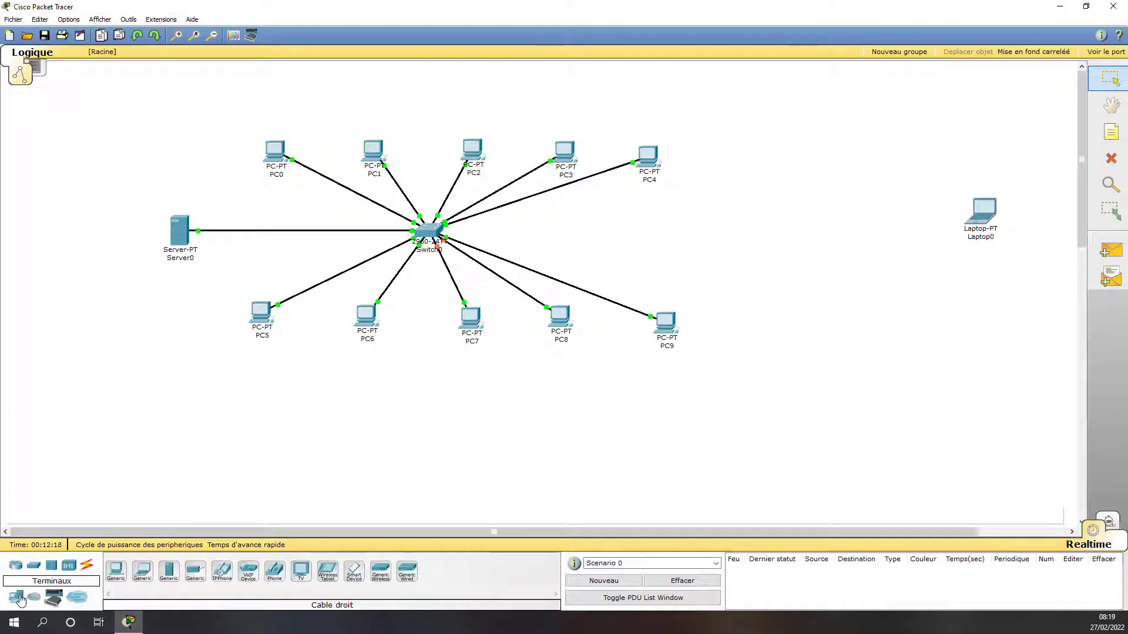
pyautogui.click(195, 571)
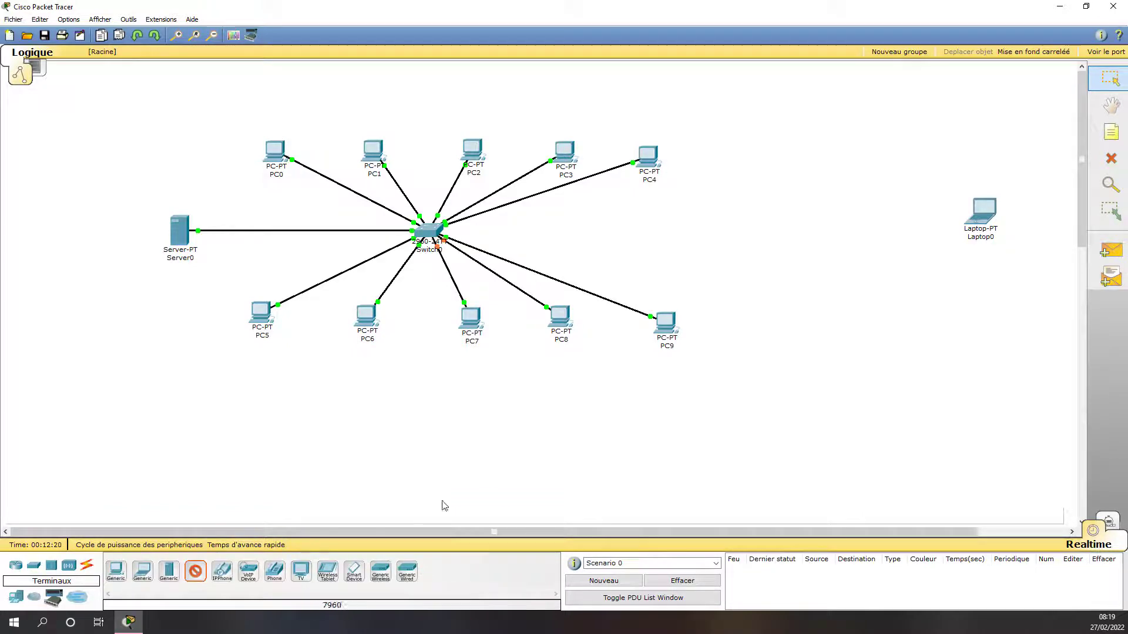
pyautogui.click(685, 239)
pyautogui.moveTo(684, 245); pyautogui.dragTo(687, 233)
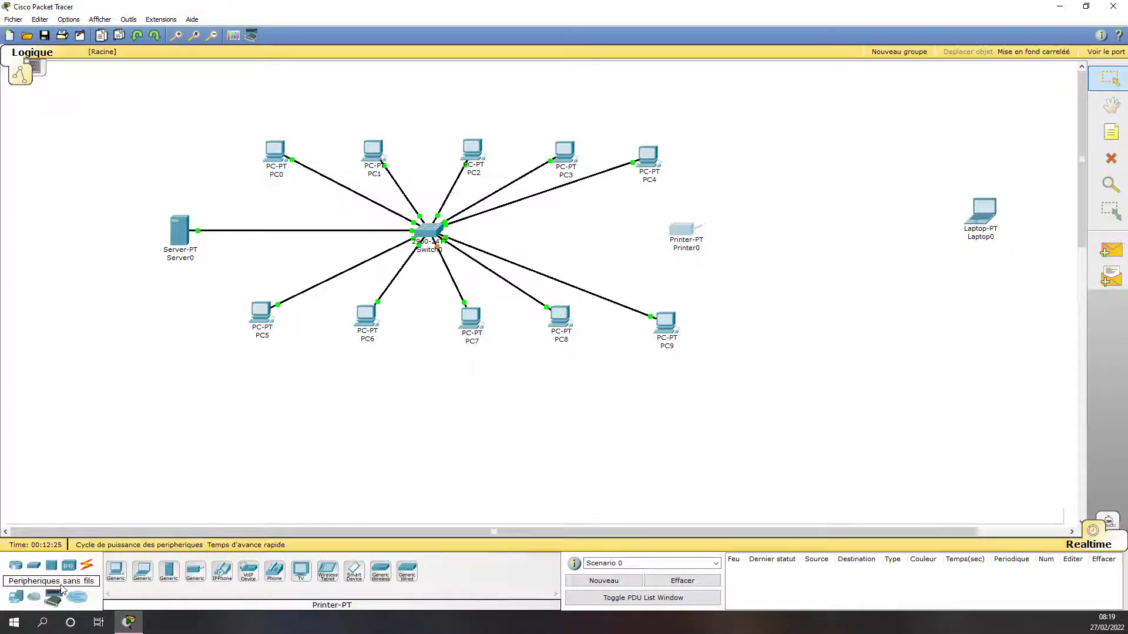
# Connect the switch to the printer's FastEthernet port with a straight-through cable
pyautogui.click(87, 565)
pyautogui.click(168, 571)
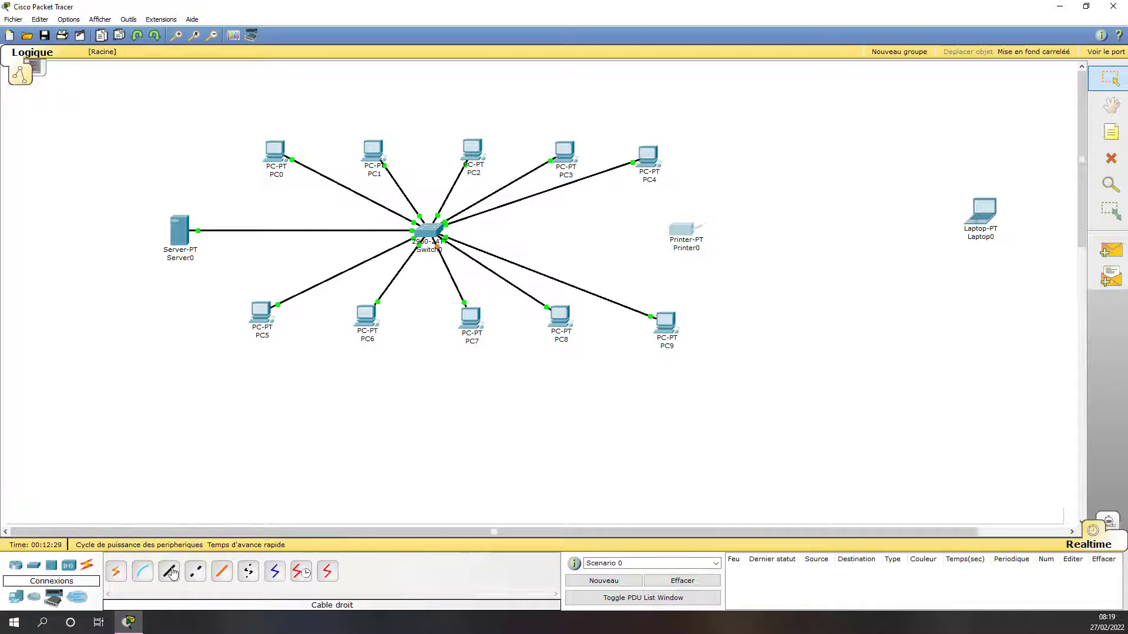
pyautogui.click(427, 229)
pyautogui.click(477, 243)
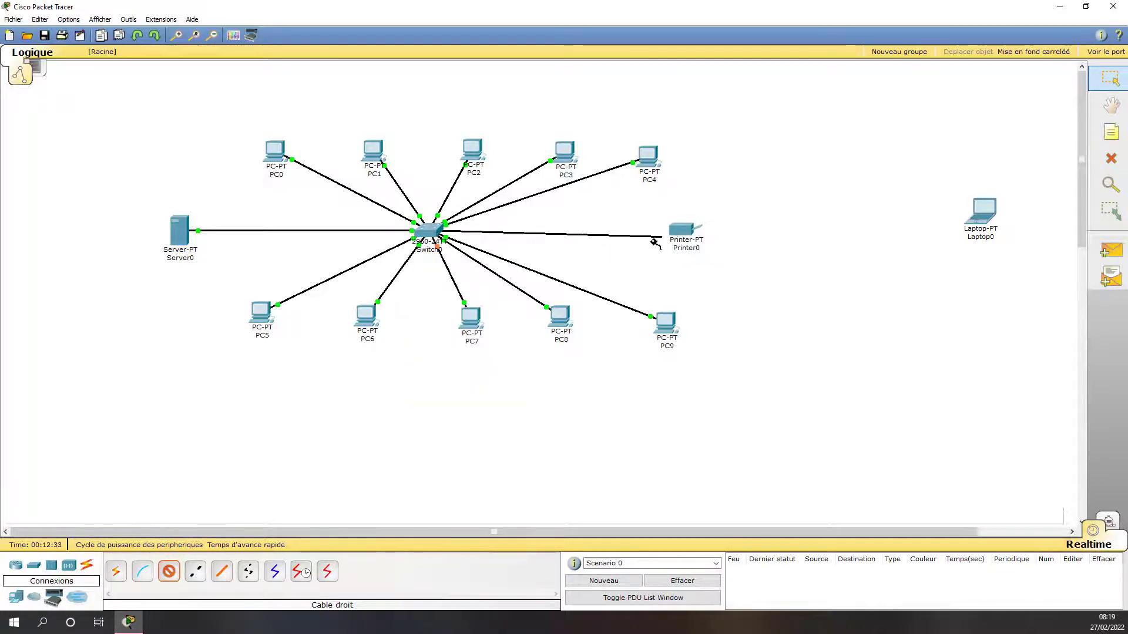
pyautogui.click(680, 230)
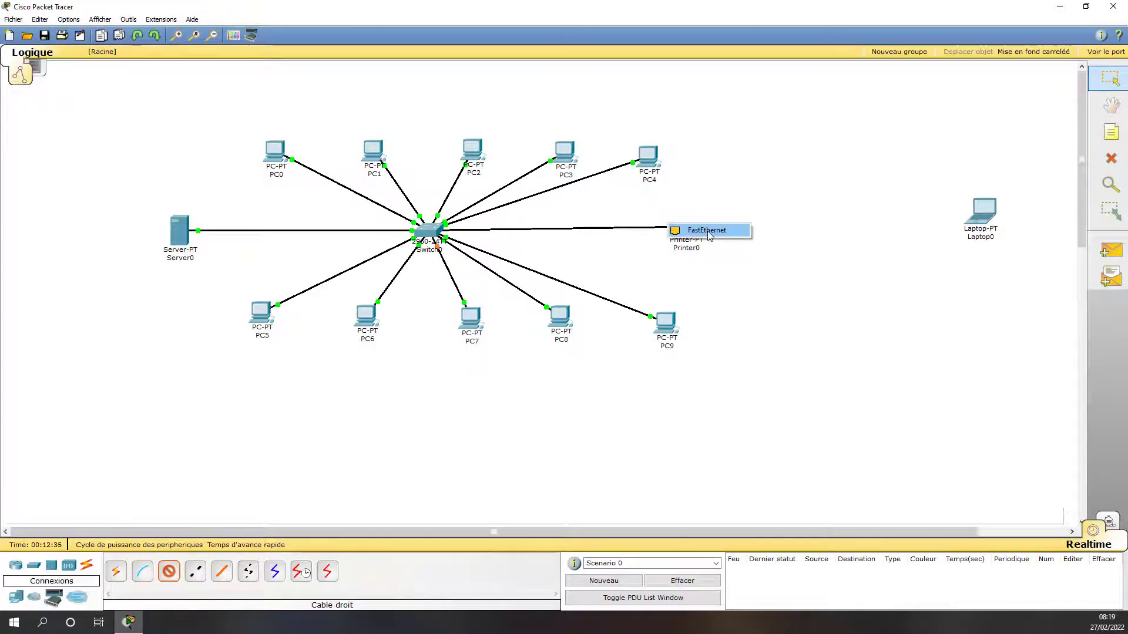
pyautogui.click(711, 233)
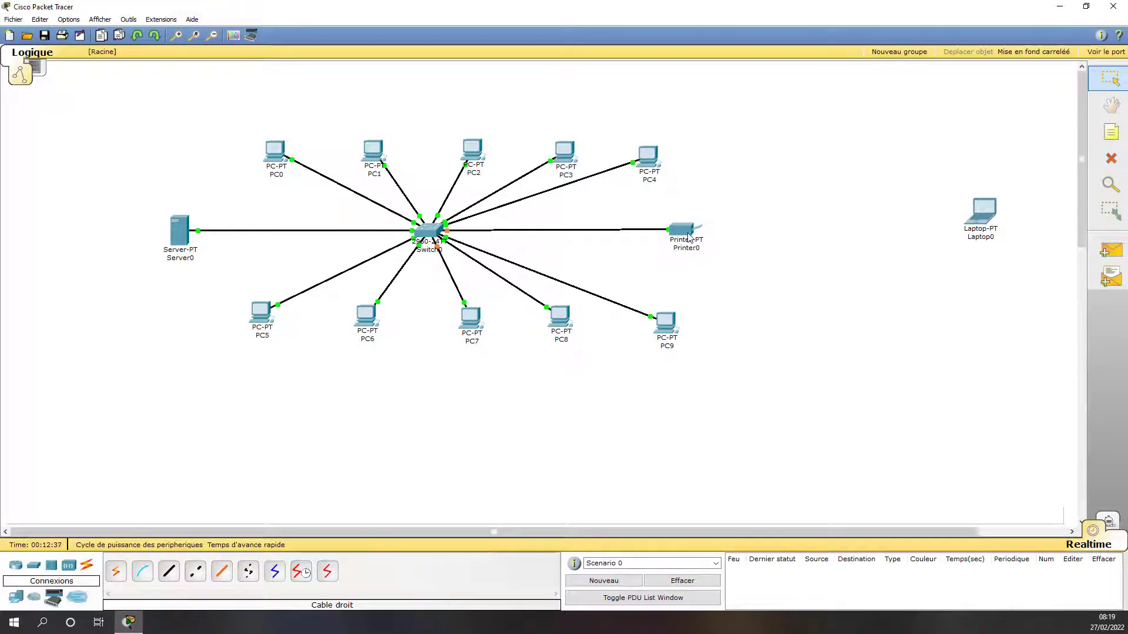
# Open the server's configuration and change its display name to Server DHCP
pyautogui.click(182, 236)
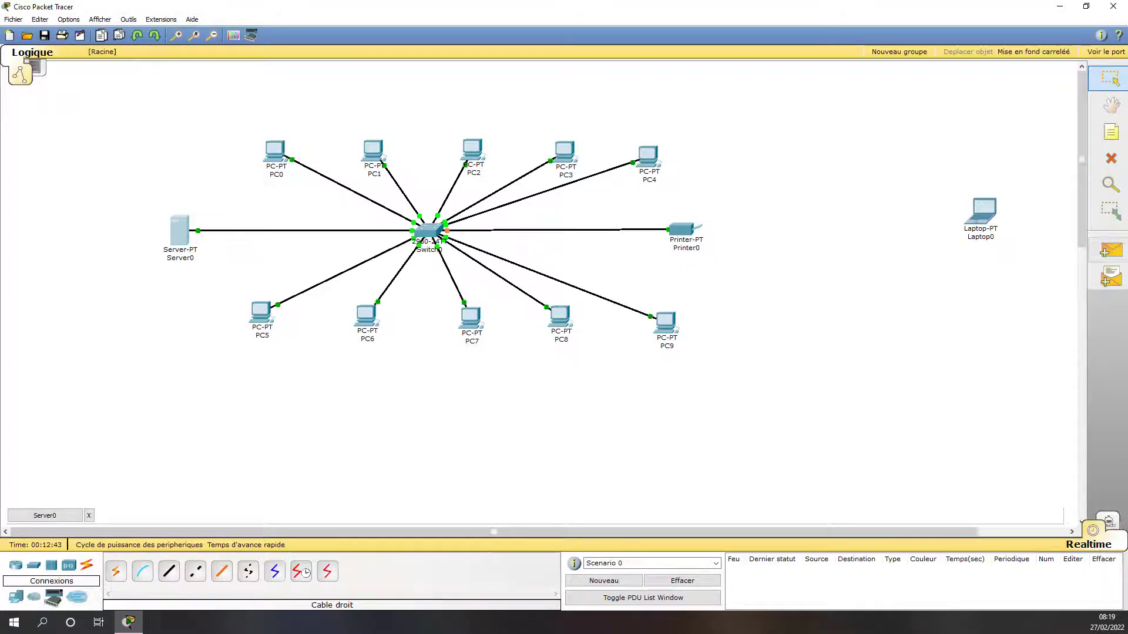
pyautogui.moveTo(570, 168); pyautogui.dragTo(591, 119)
pyautogui.click(509, 130)
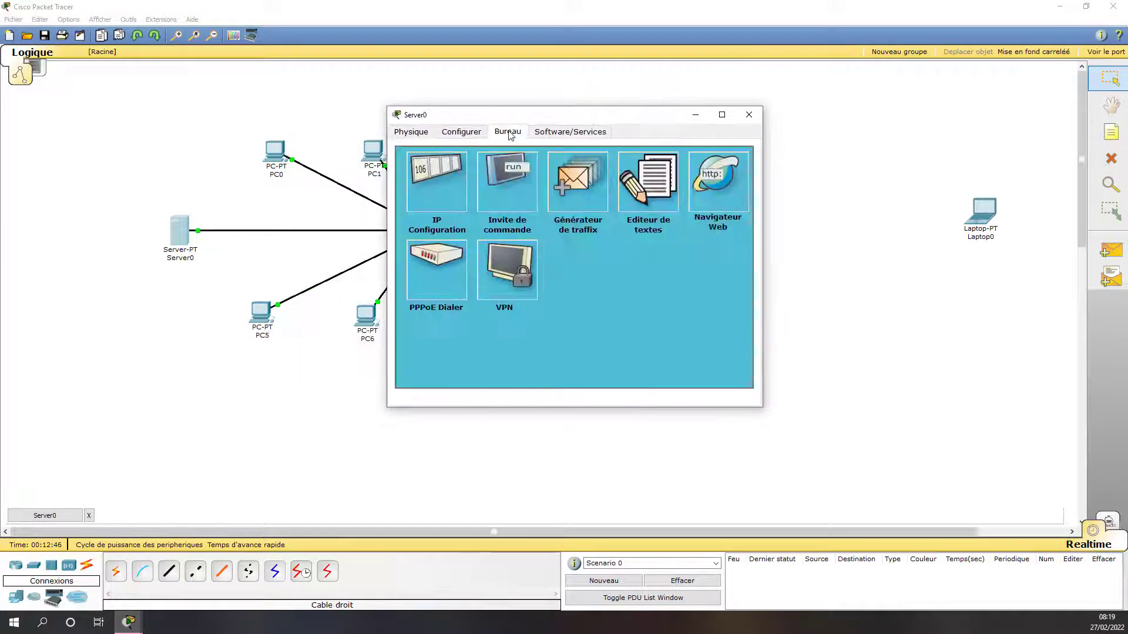
pyautogui.click(432, 175)
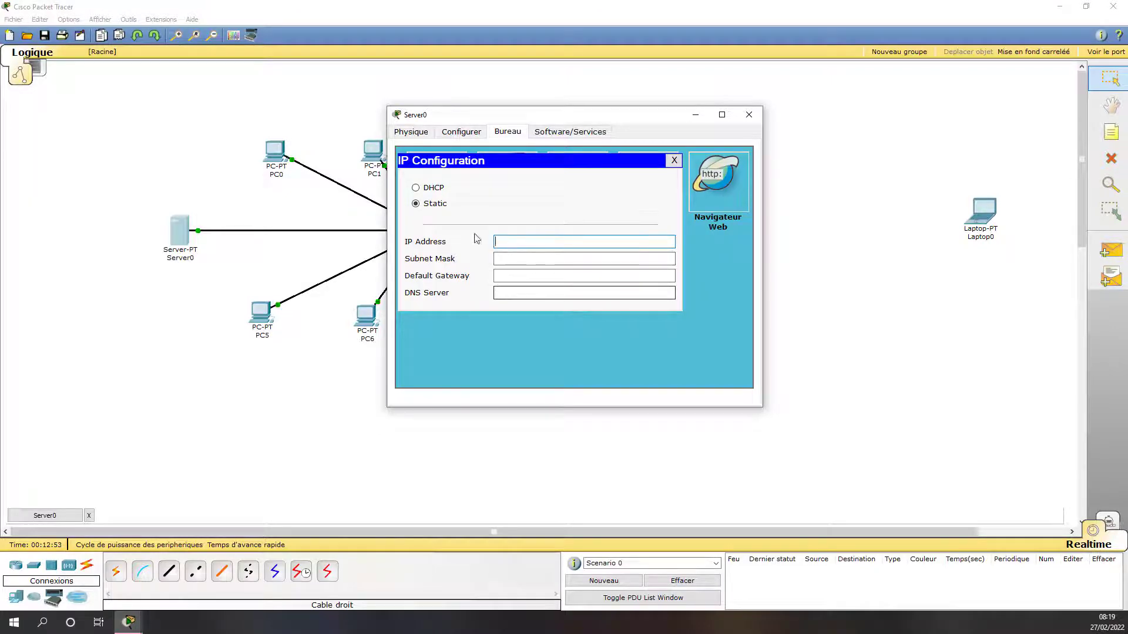
pyautogui.click(405, 132)
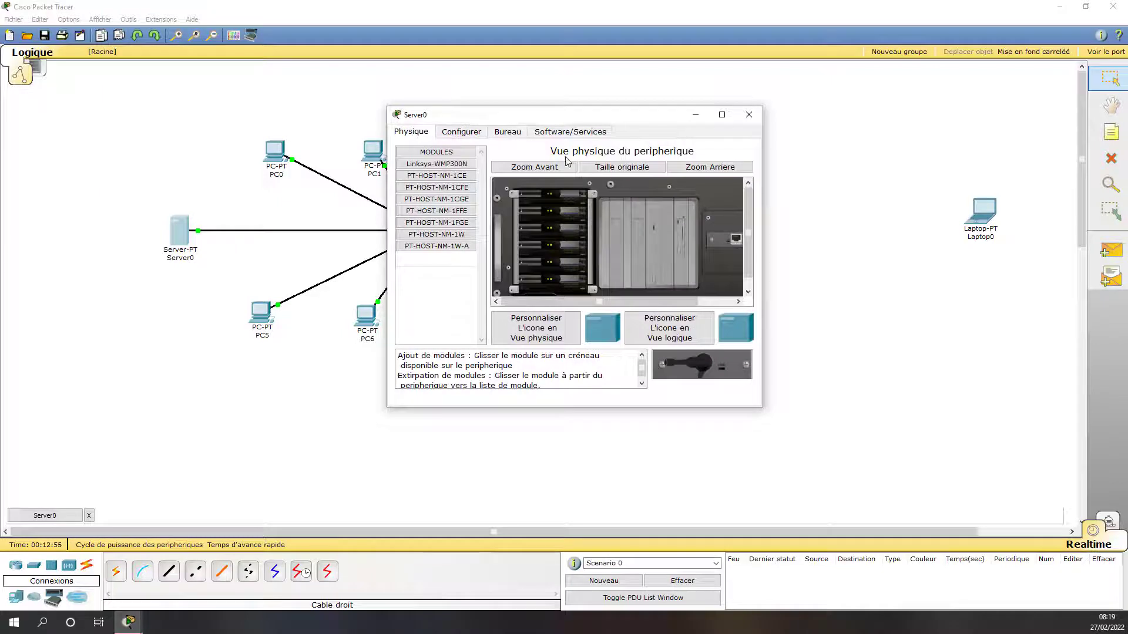
pyautogui.click(461, 131)
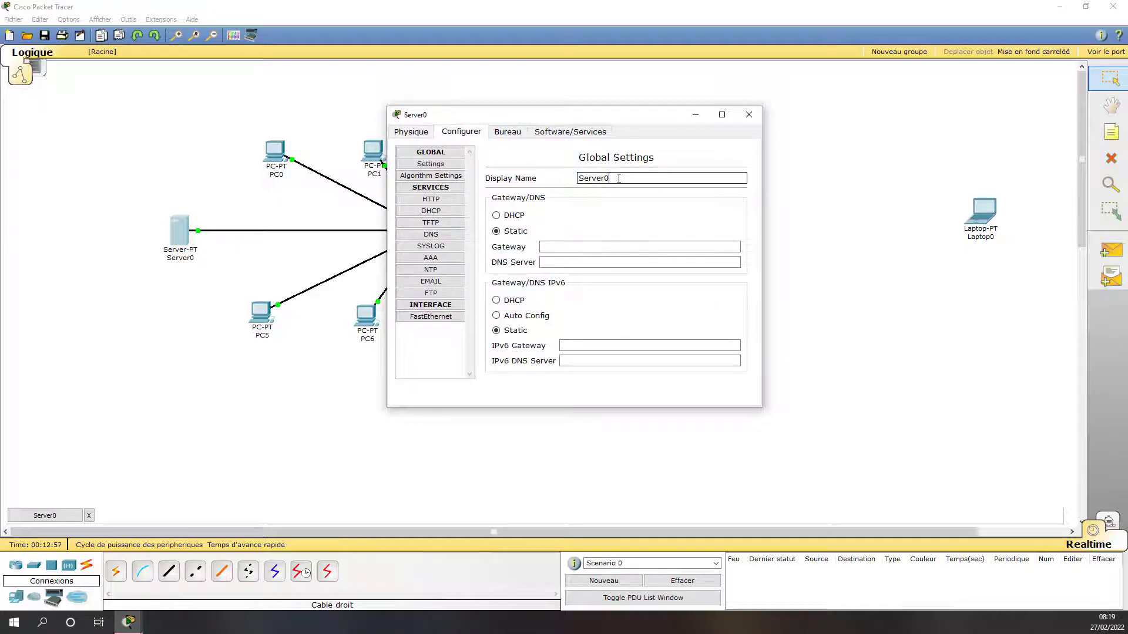
pyautogui.press('BackSpace')
pyautogui.write('DHCP')
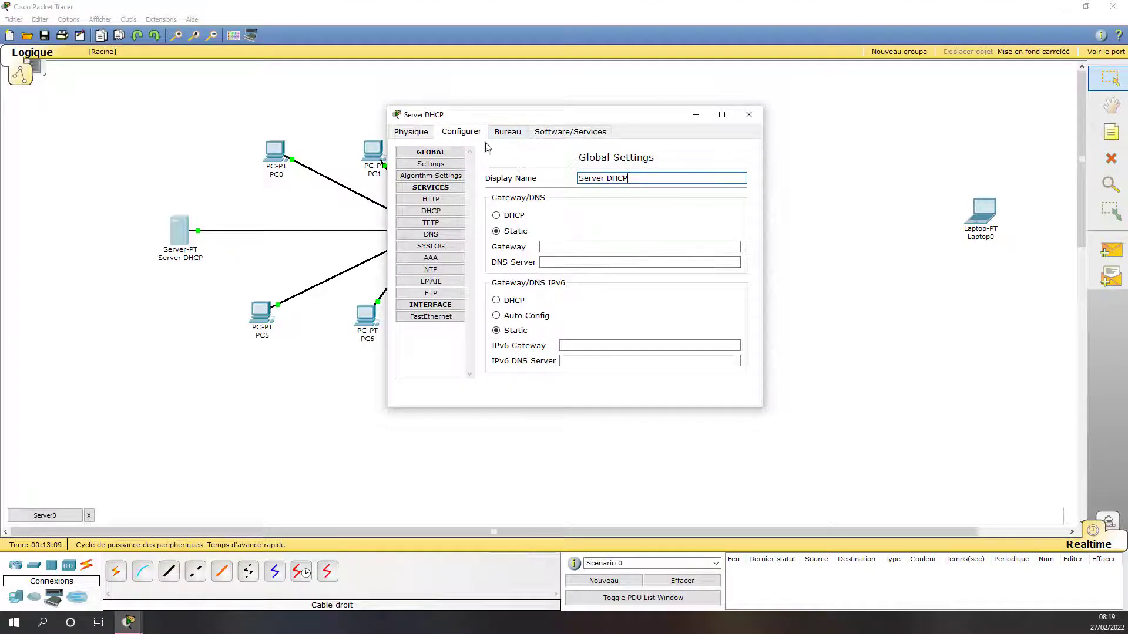
# Give the server the static IP address 172.16.5.100 with subnet mask 255.255.0.0
pyautogui.click(507, 133)
pyautogui.click(531, 243)
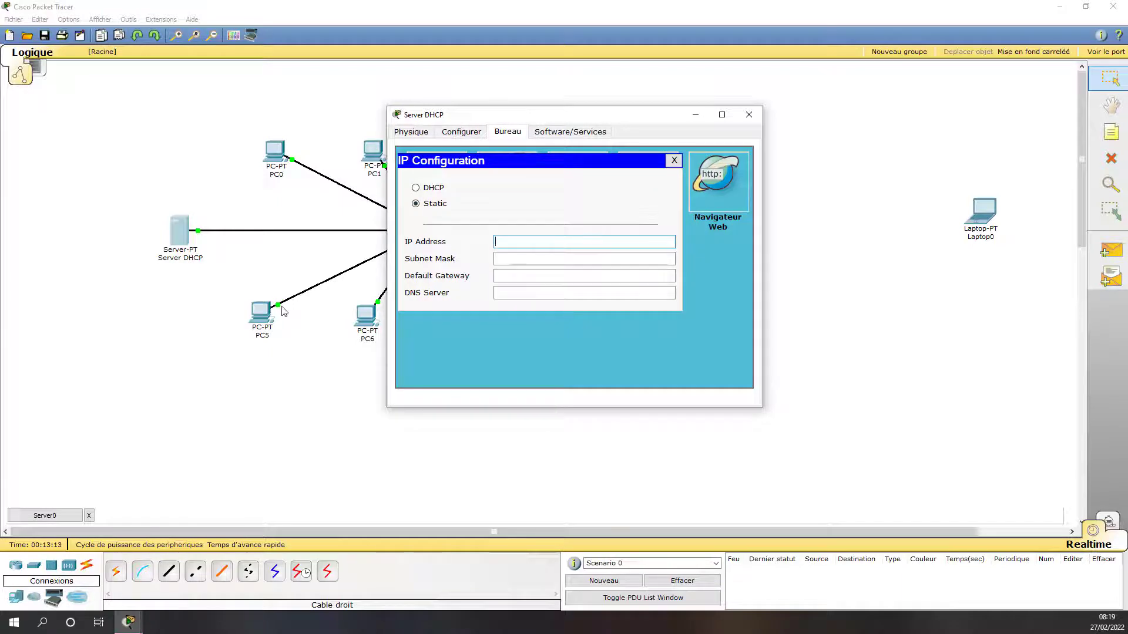
pyautogui.write('172.16.5.100')
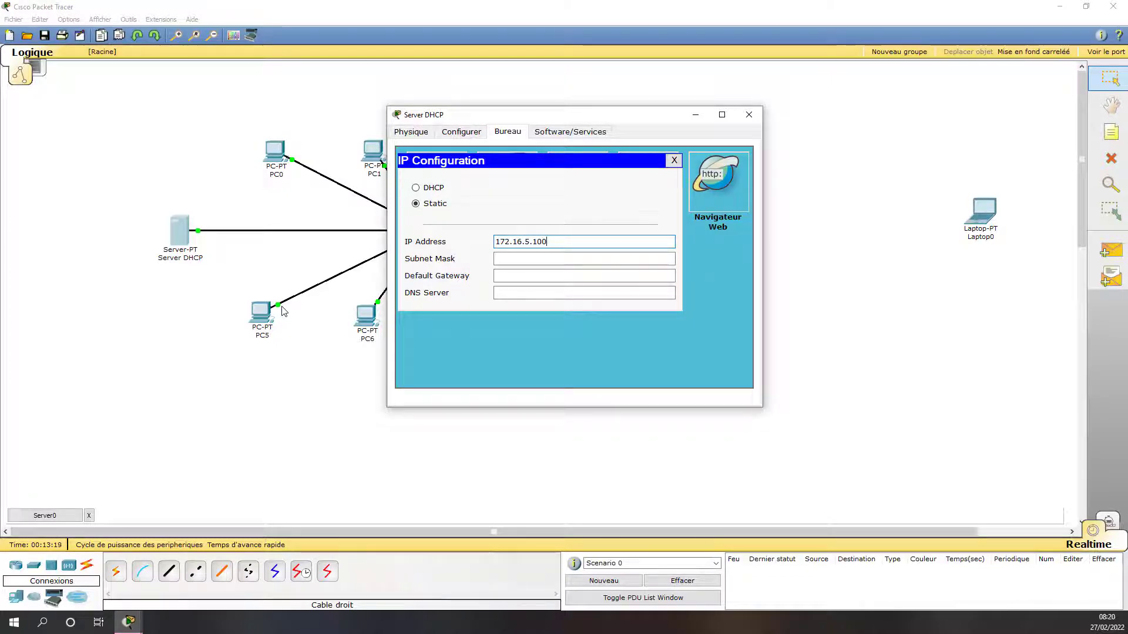
pyautogui.press('Tab')
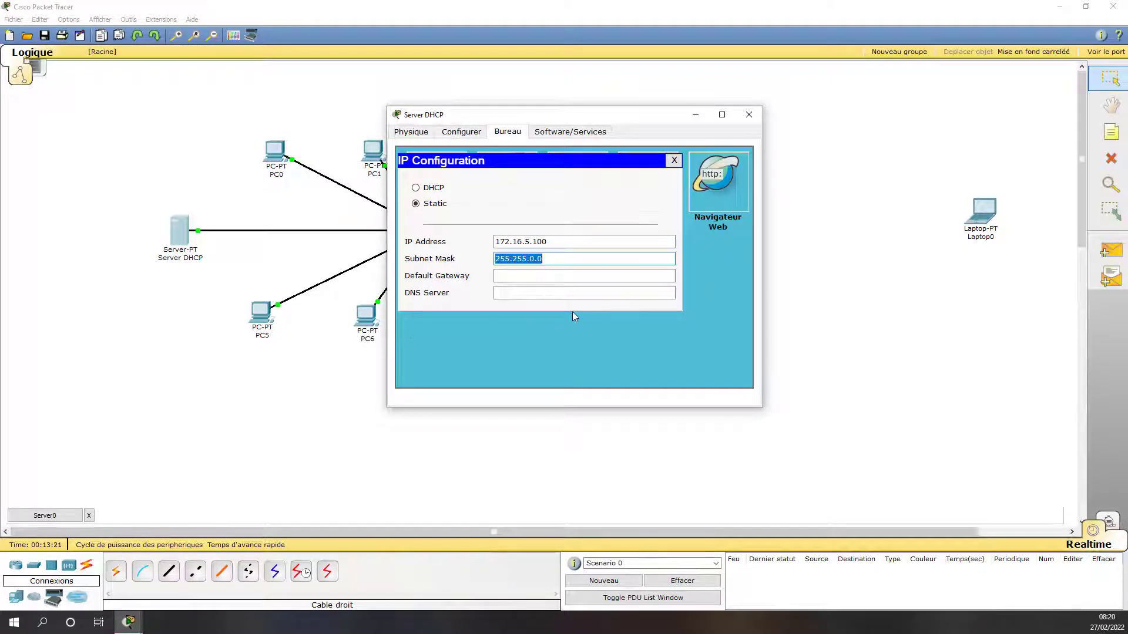
pyautogui.click(519, 292)
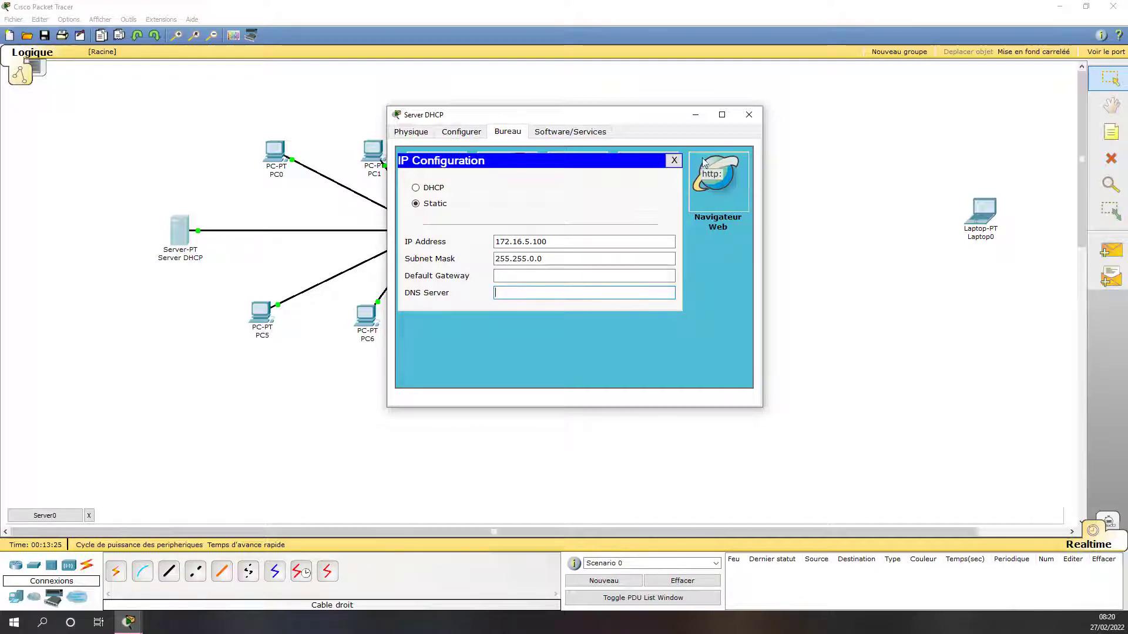
pyautogui.click(674, 160)
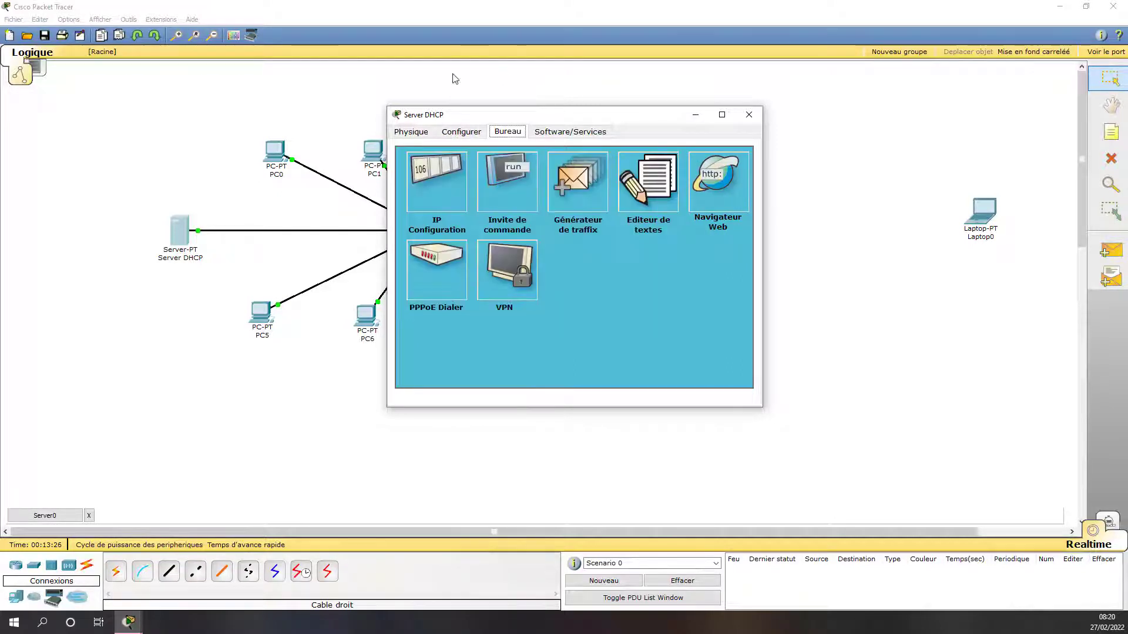
# Set the start IP address of the server's DHCP pool serverPool to 172.16.5.0 and save the pool
pyautogui.click(470, 135)
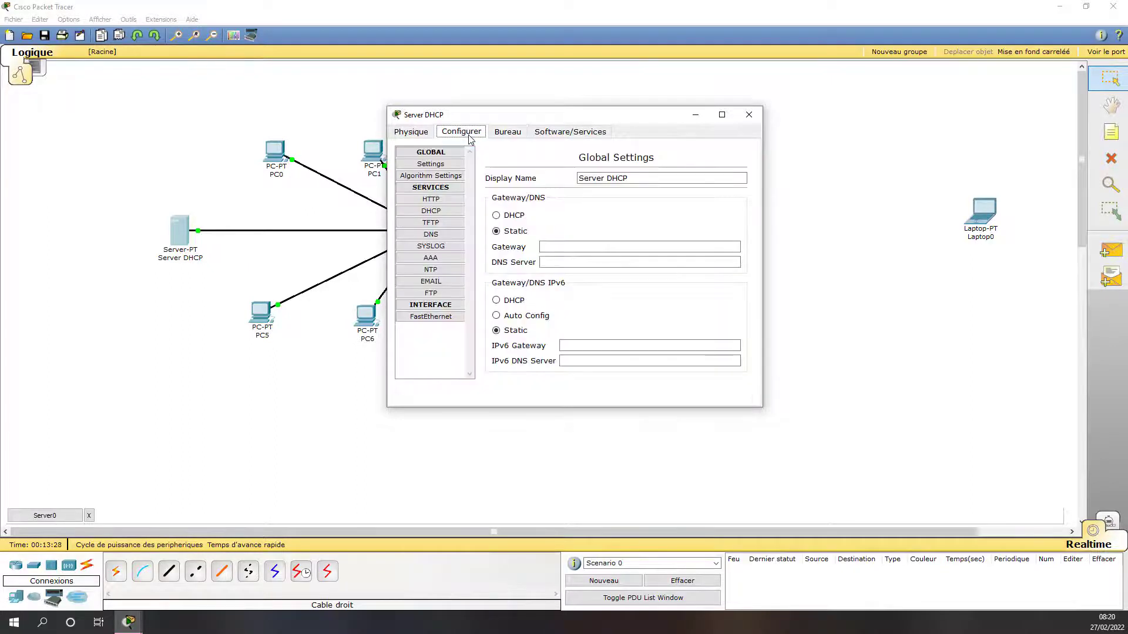
pyautogui.click(434, 212)
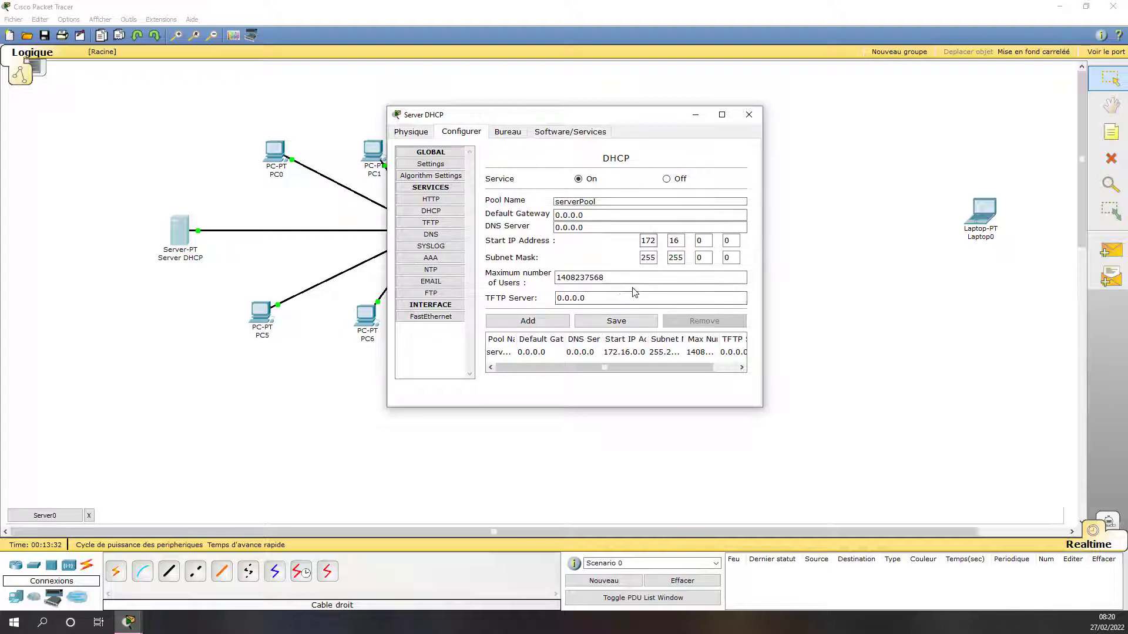
pyautogui.click(705, 243)
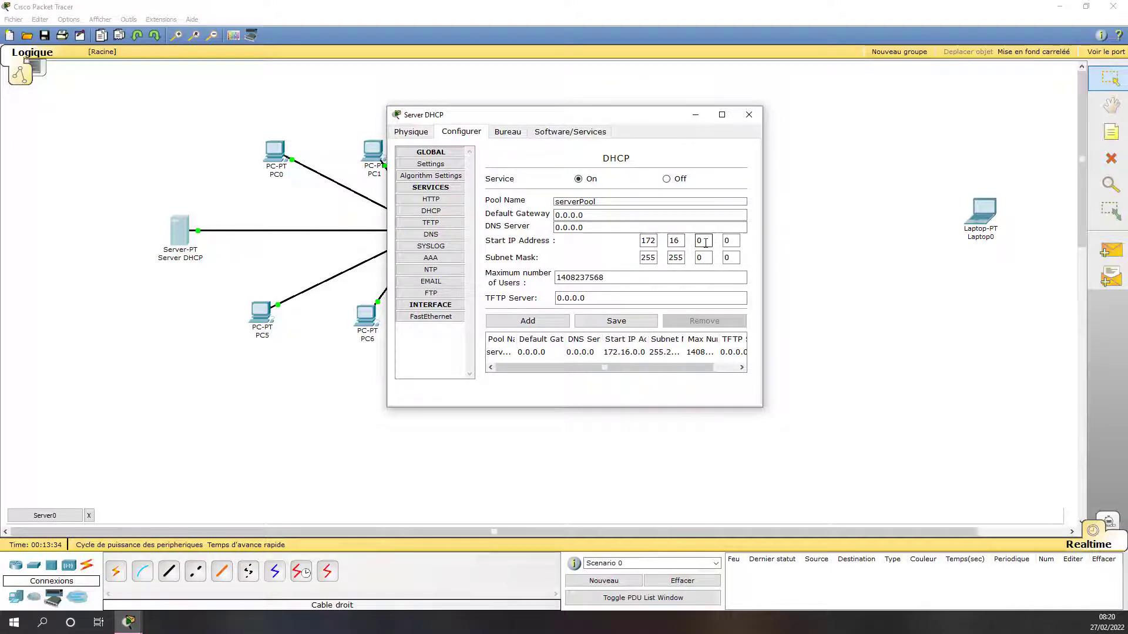
pyautogui.press('BackSpace')
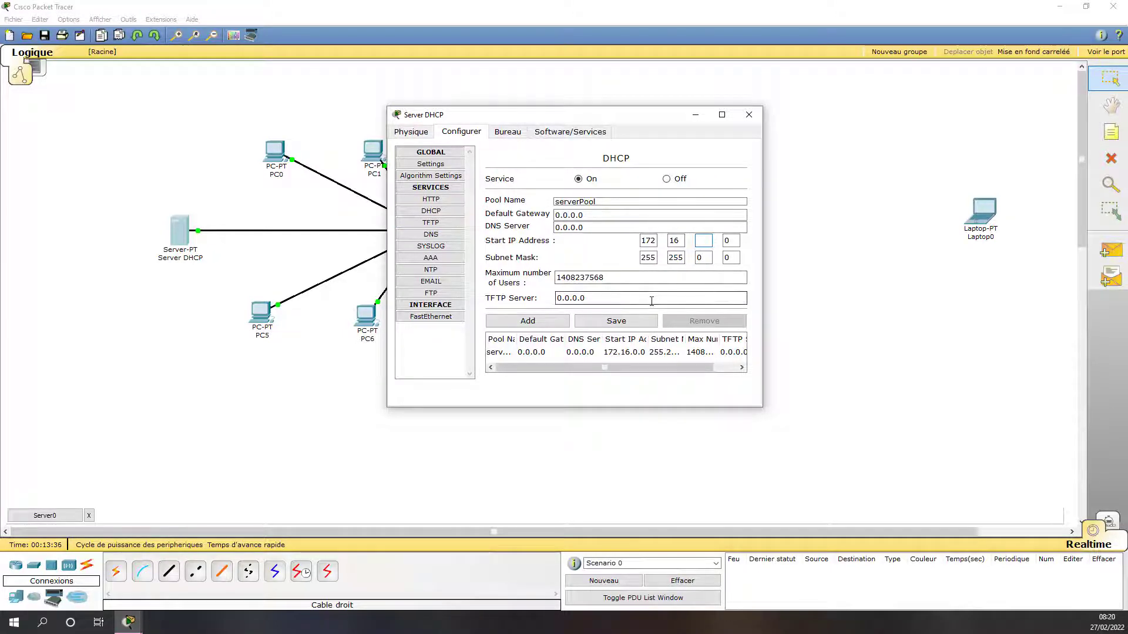
pyautogui.click(508, 133)
pyautogui.click(428, 179)
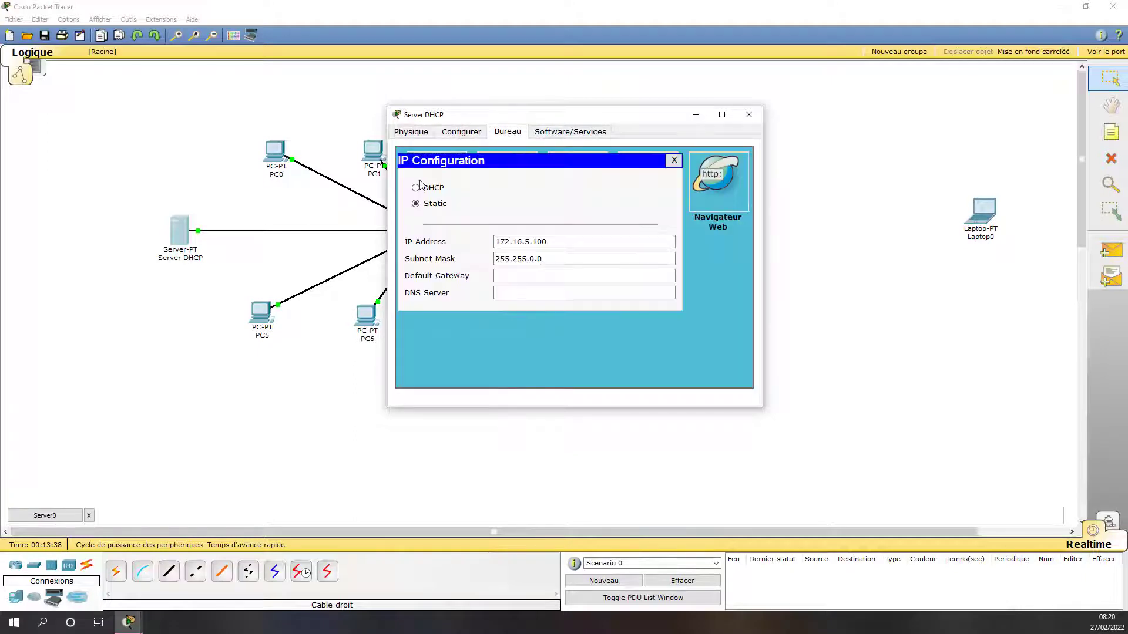
pyautogui.click(461, 132)
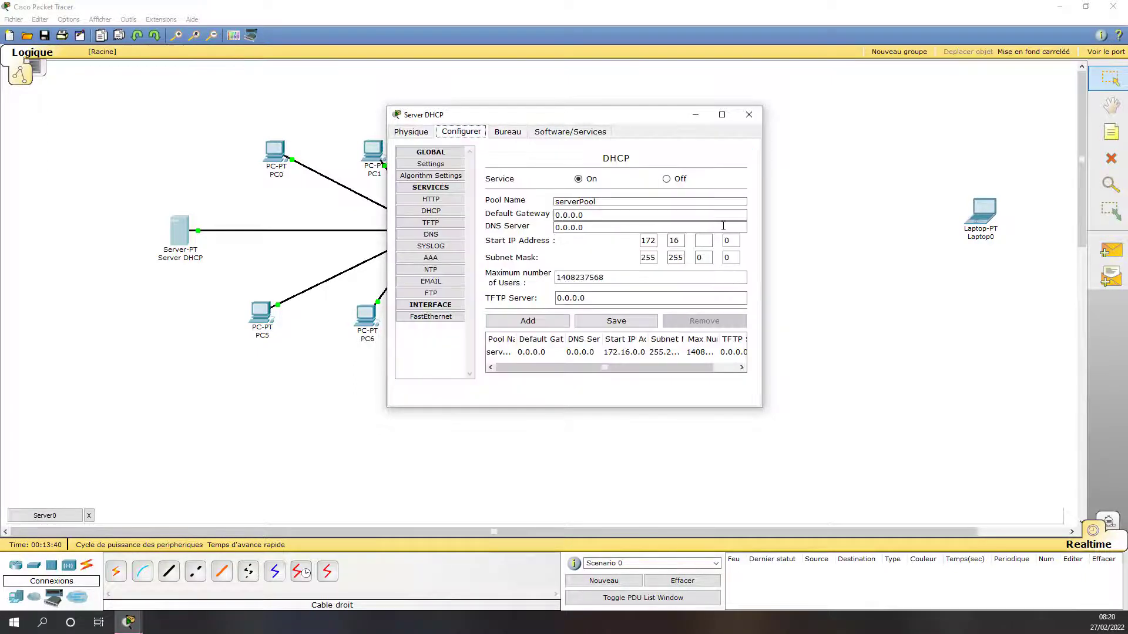
pyautogui.click(707, 241)
pyautogui.write('5')
pyautogui.click(622, 322)
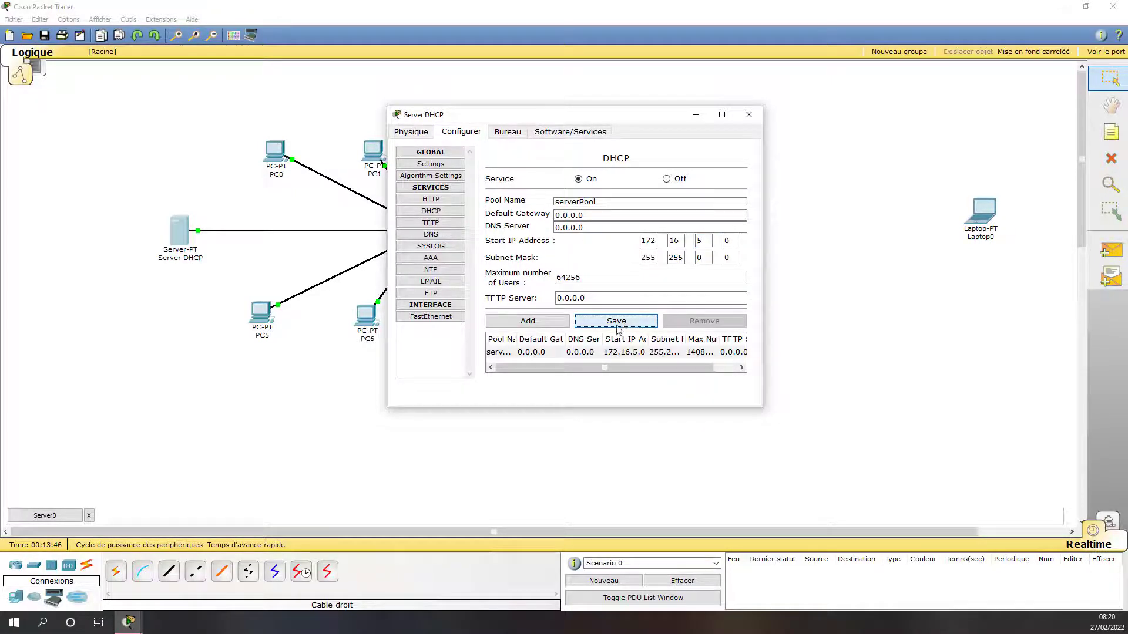
# Check the DHCP pool's DNS server and default gateway settings, and close the server's configuration window
pyautogui.click(591, 227)
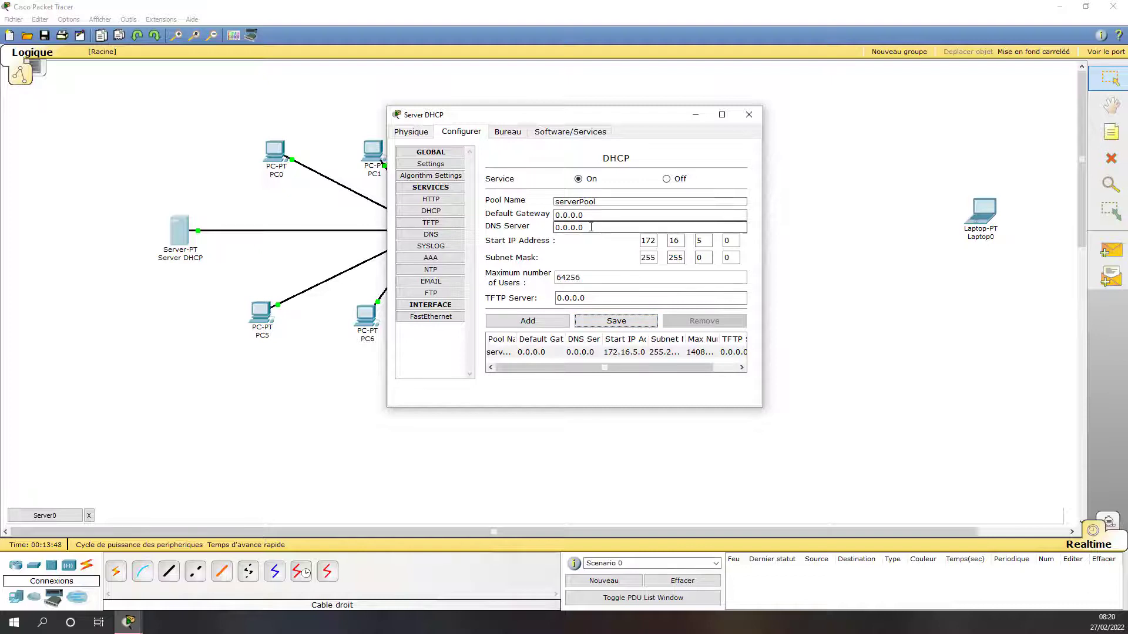
pyautogui.moveTo(590, 228); pyautogui.dragTo(524, 229)
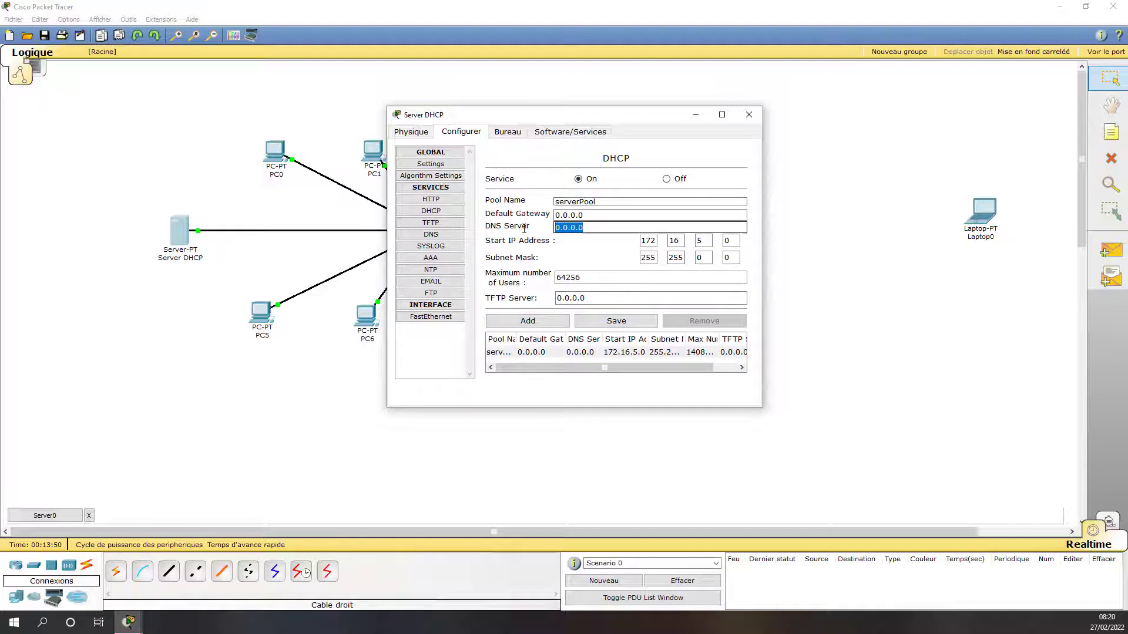
pyautogui.moveTo(605, 215); pyautogui.dragTo(486, 211)
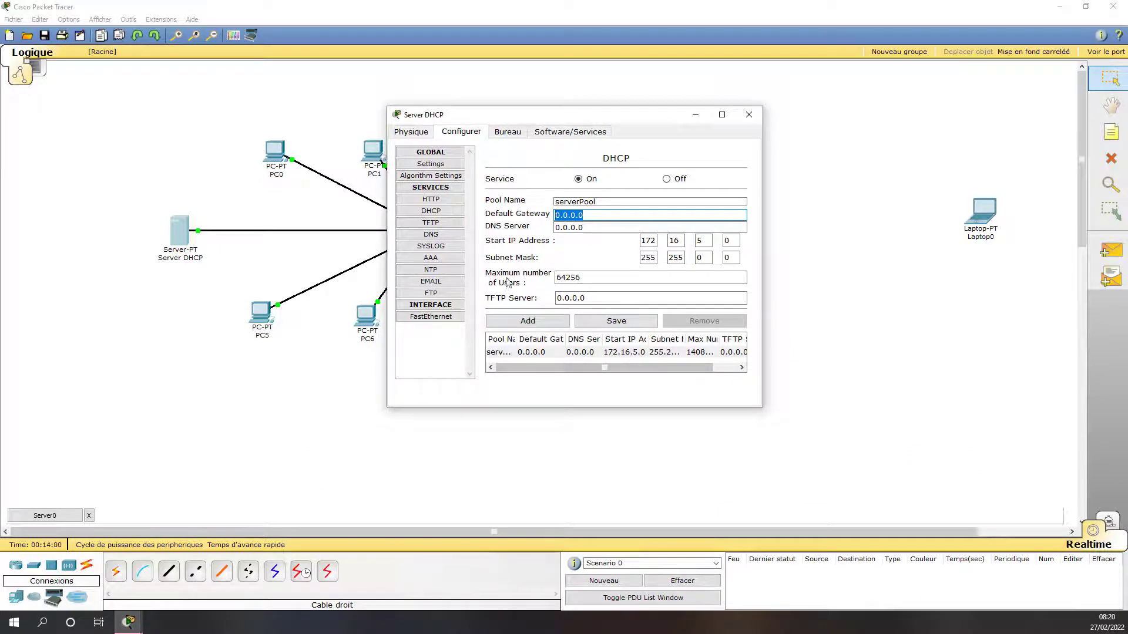
pyautogui.click(748, 116)
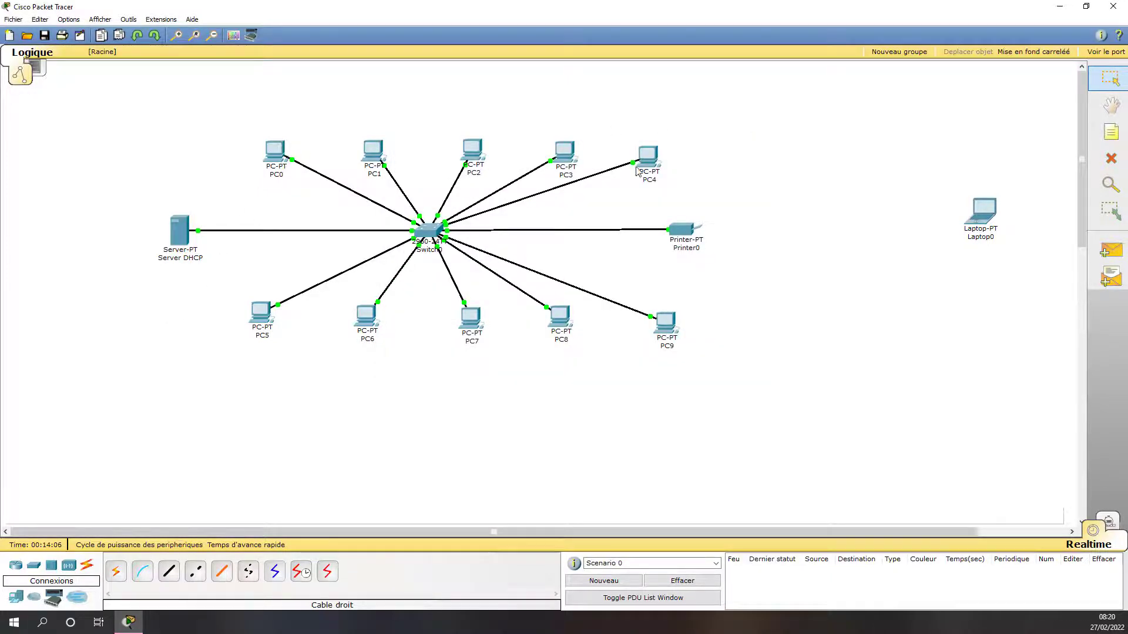
# Switch PC0's IP configuration from static to DHCP
pyautogui.click(275, 153)
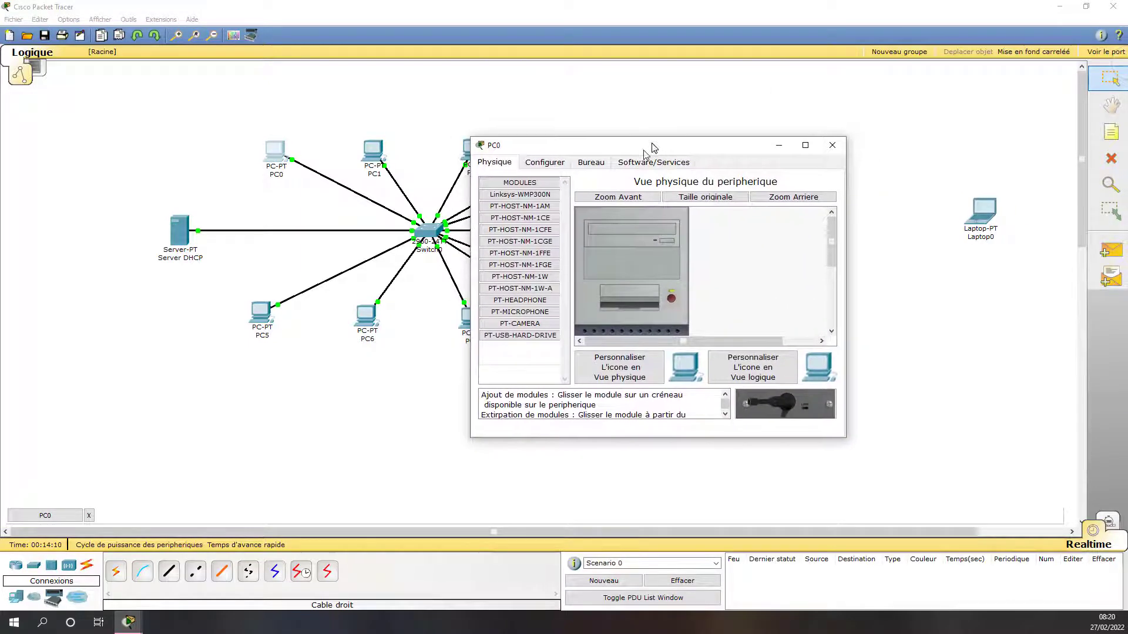
pyautogui.click(590, 164)
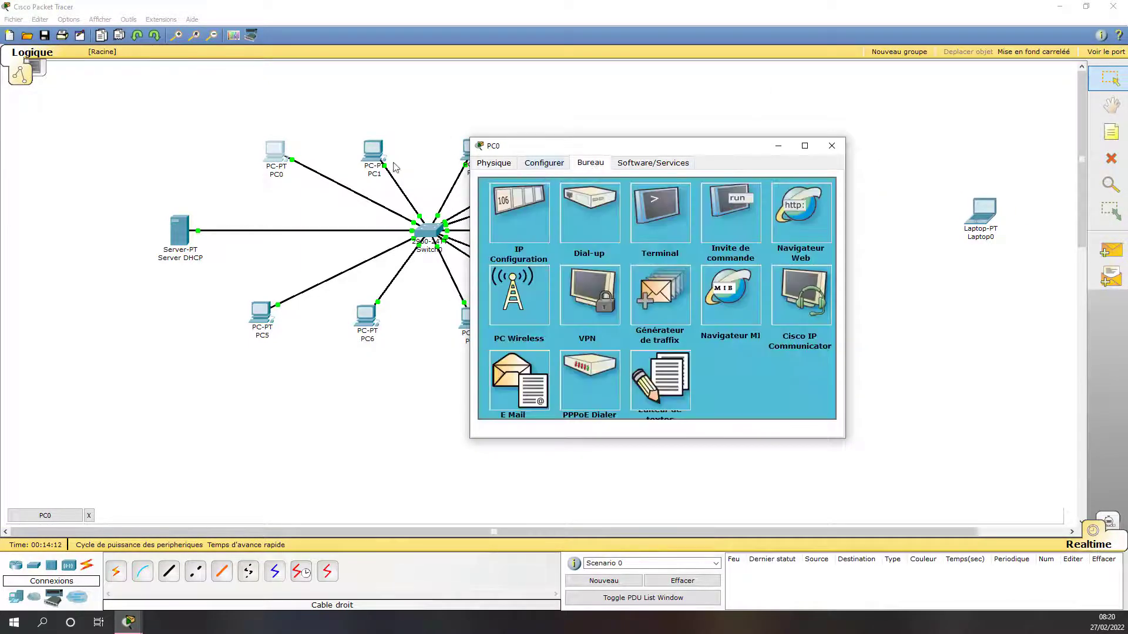
pyautogui.click(515, 203)
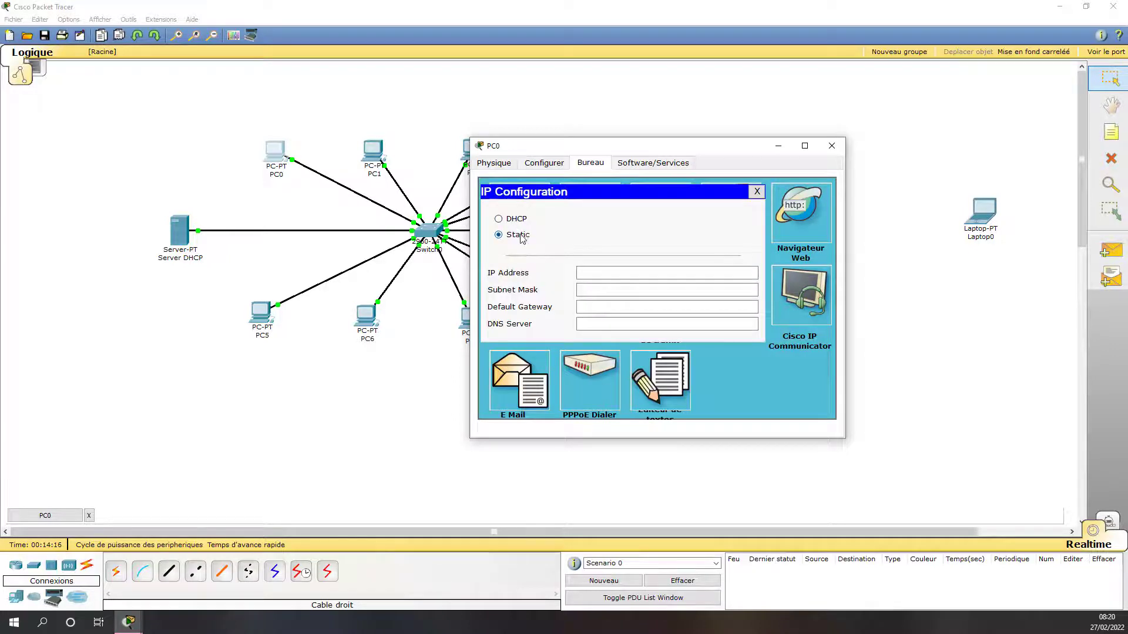
pyautogui.click(517, 220)
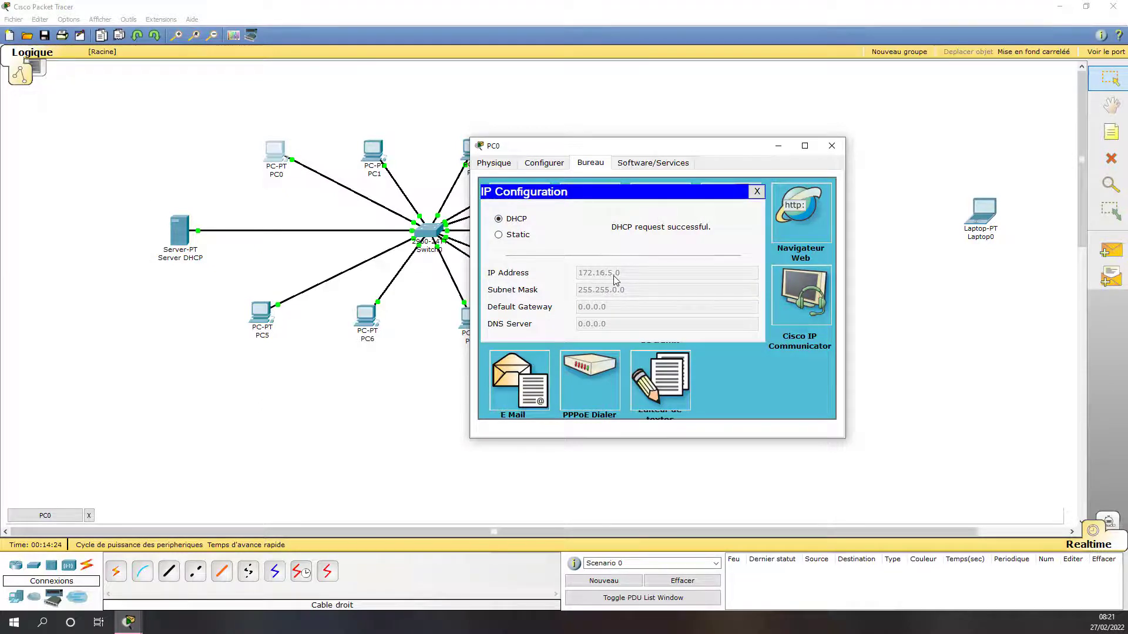
pyautogui.click(757, 192)
# Change the start IP address of the server's DHCP pool to 172.16.5.200, save it and close the server's window
pyautogui.click(182, 240)
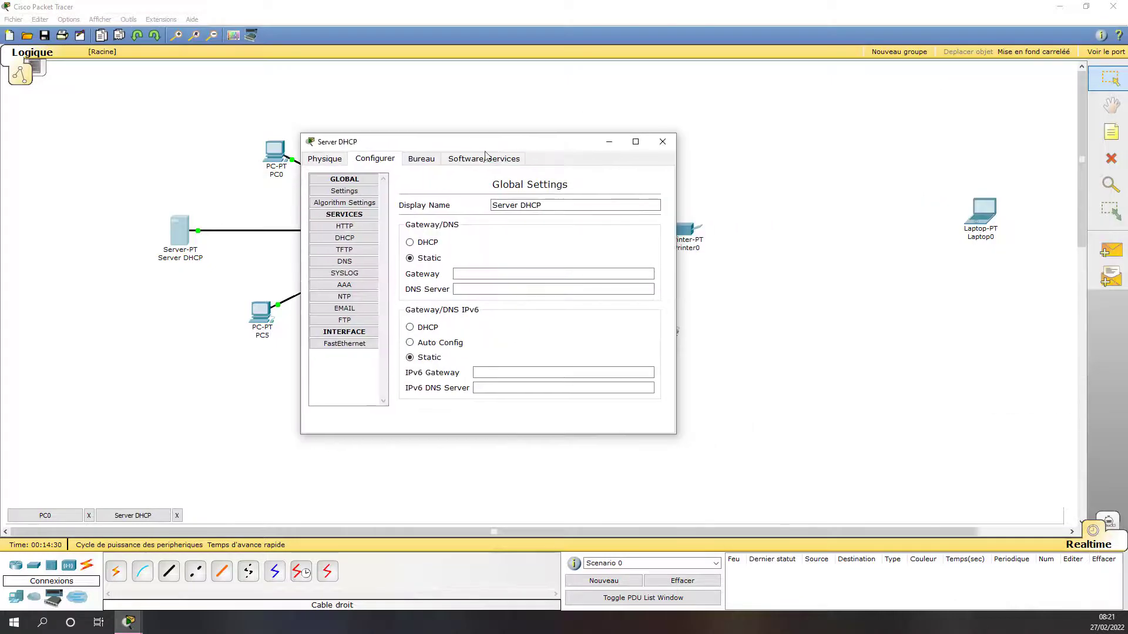
pyautogui.click(421, 158)
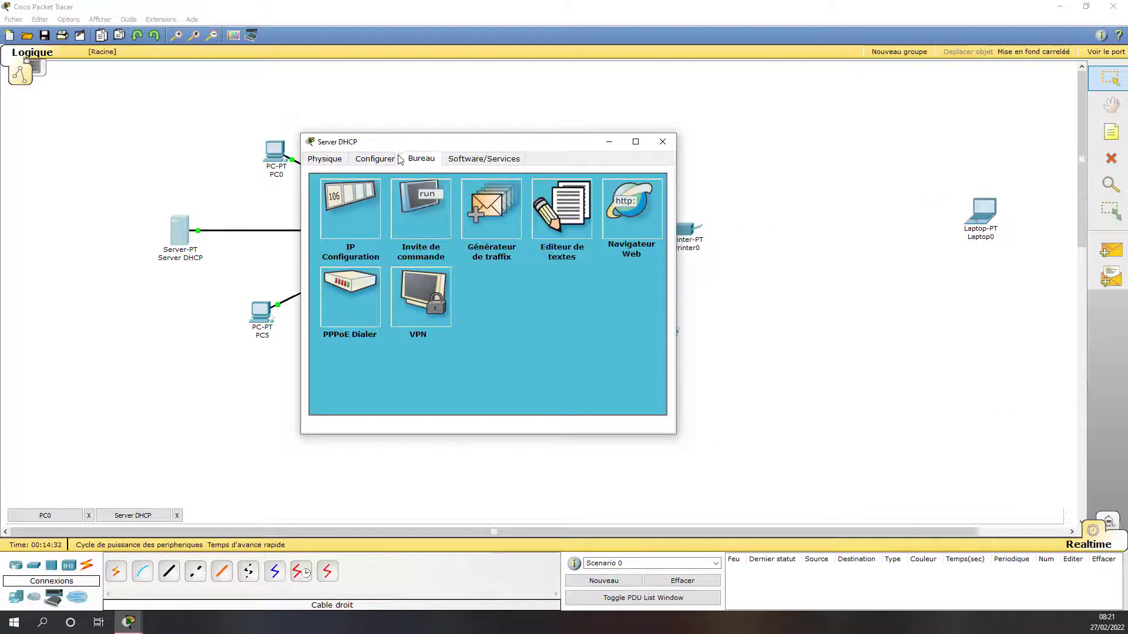
pyautogui.click(375, 158)
pyautogui.click(346, 239)
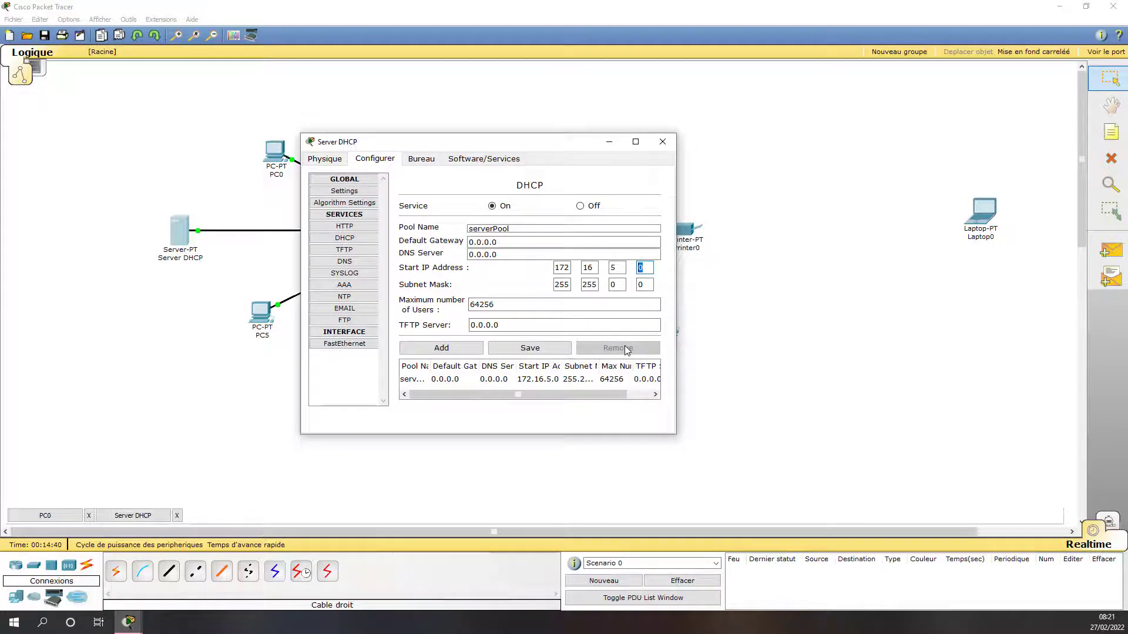
pyautogui.write('200')
pyautogui.click(531, 348)
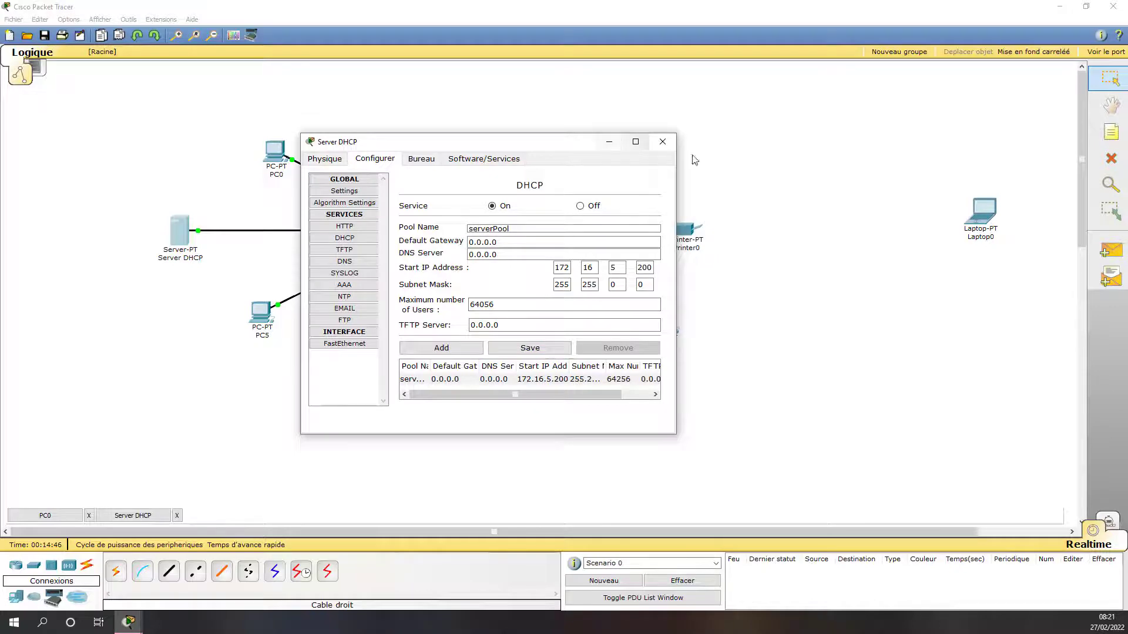
pyautogui.click(662, 141)
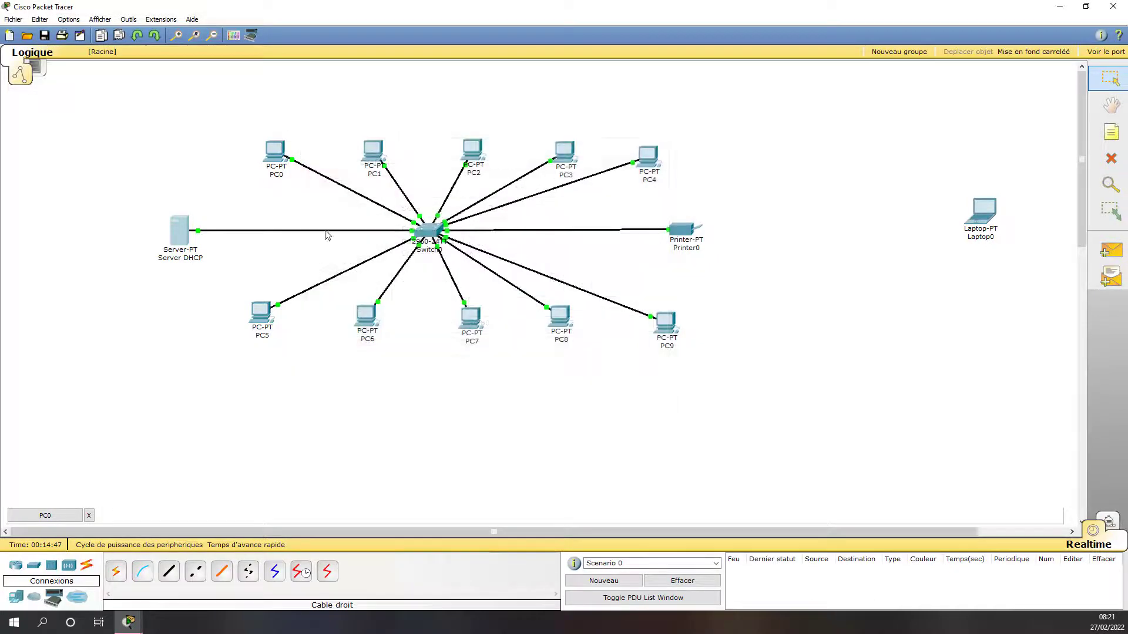
# Request a new DHCP address in PC0's IP configuration and close PC0's window
pyautogui.click(51, 517)
pyautogui.click(513, 209)
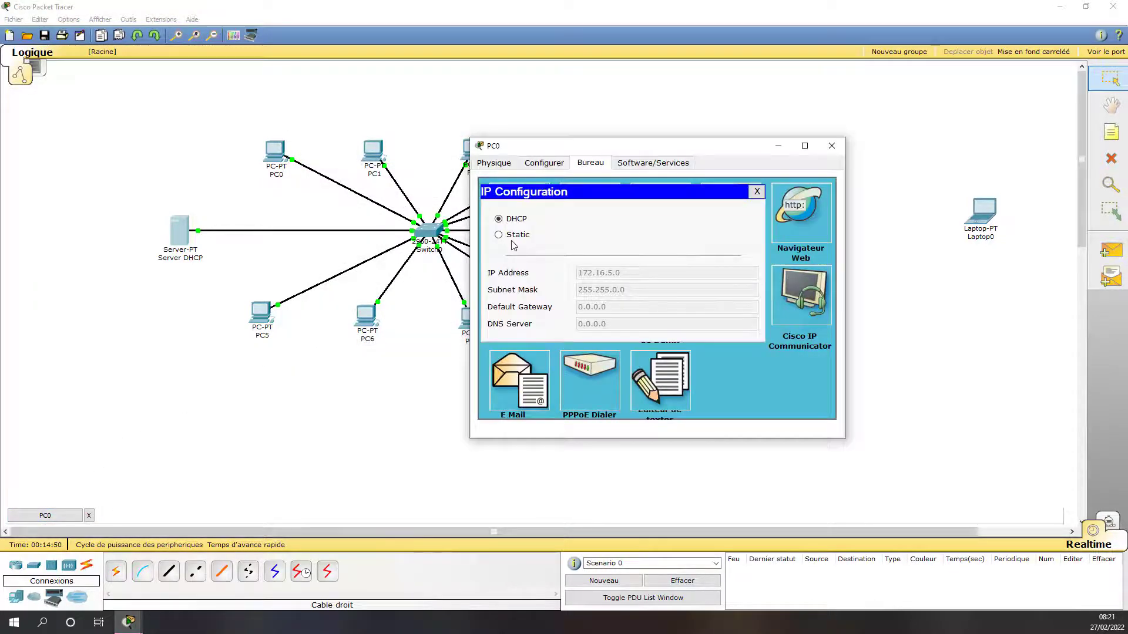
pyautogui.click(508, 223)
pyautogui.click(511, 220)
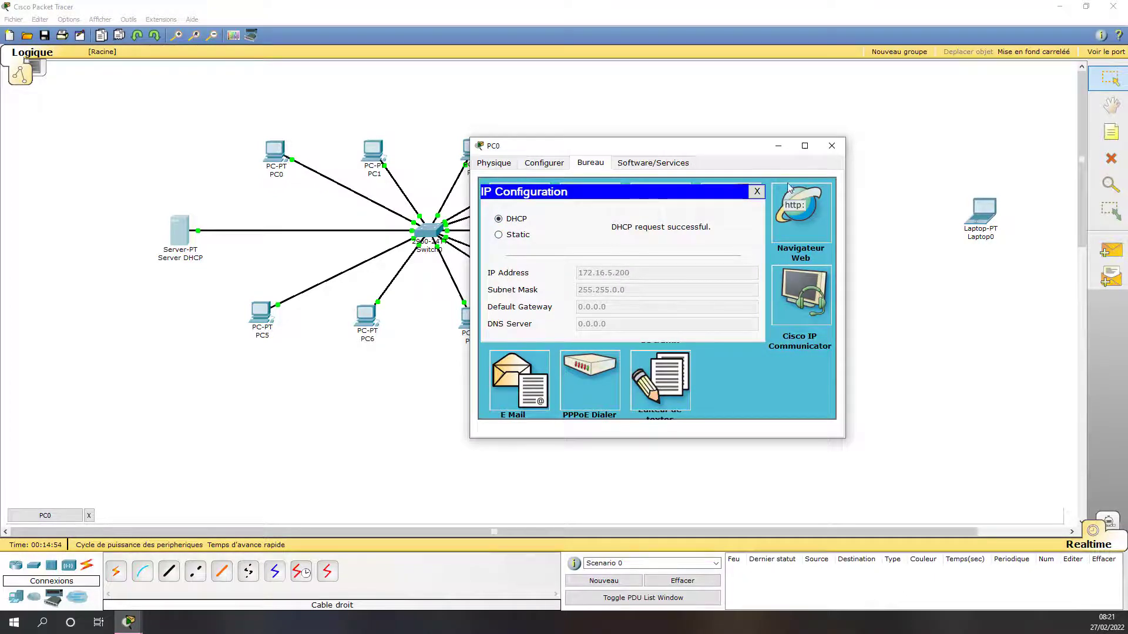
pyautogui.click(837, 151)
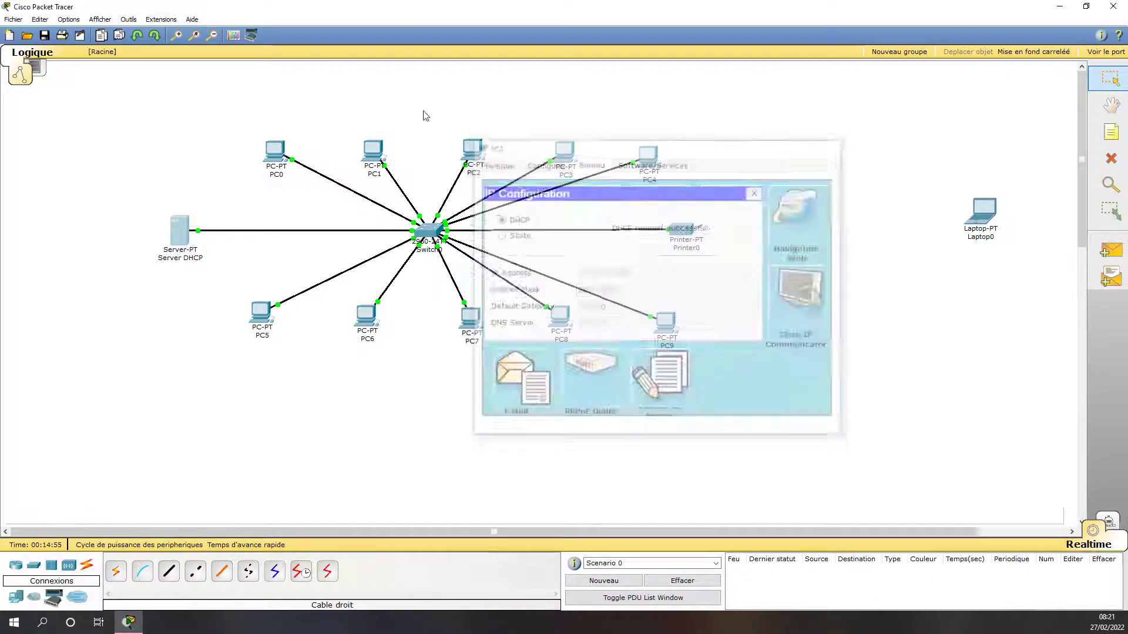
# Set PC1's IP configuration to DHCP and close PC1's window
pyautogui.click(379, 155)
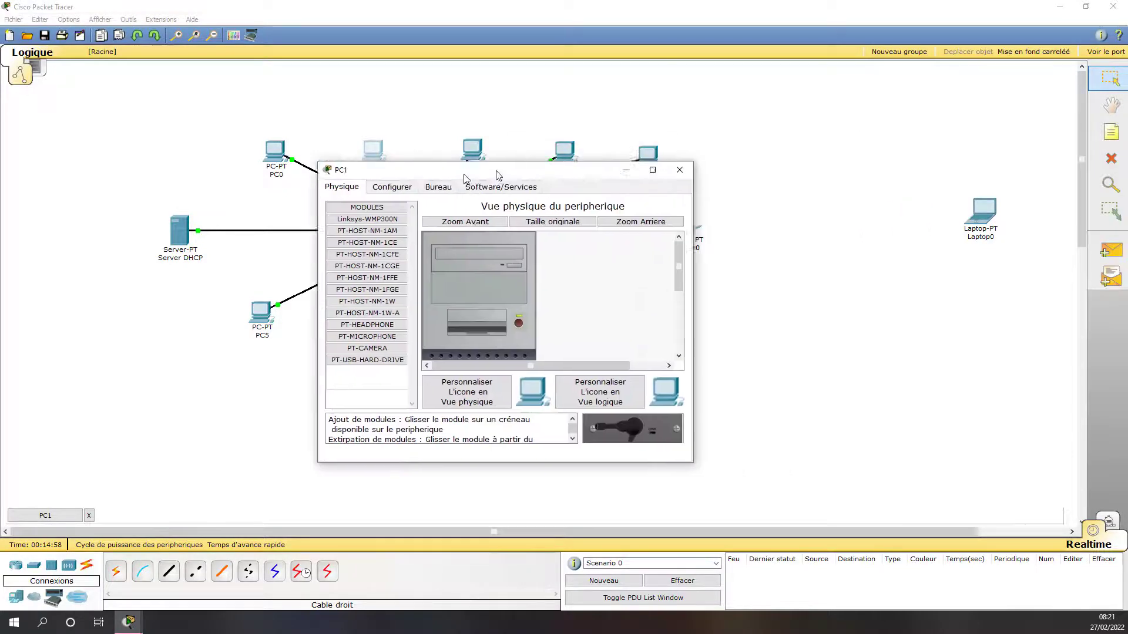
pyautogui.click(406, 191)
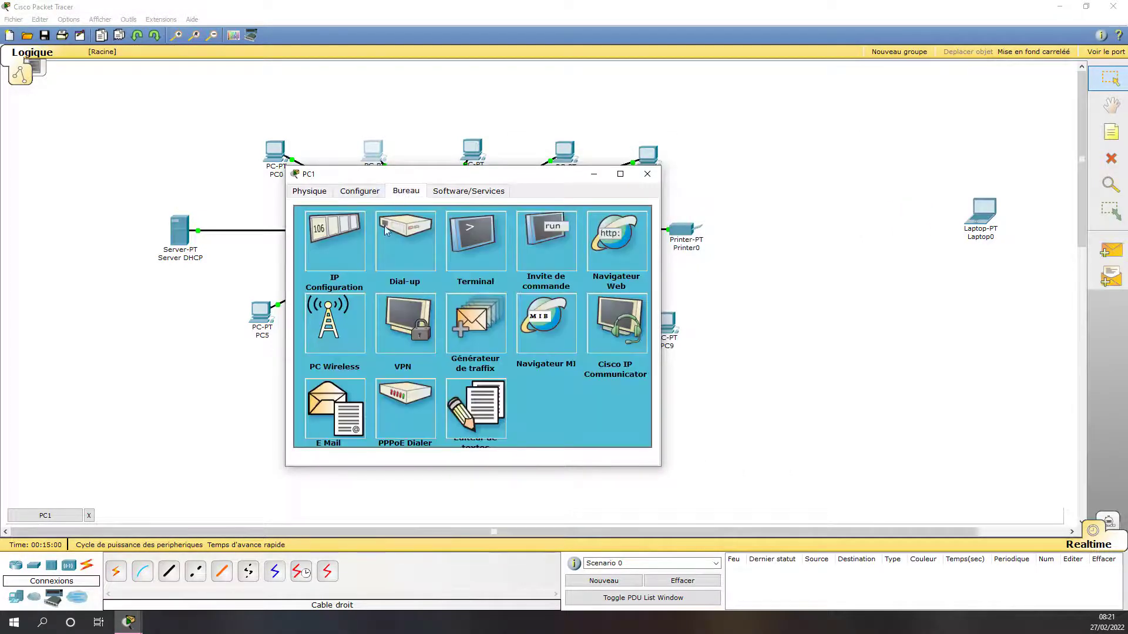
pyautogui.click(333, 237)
pyautogui.click(314, 246)
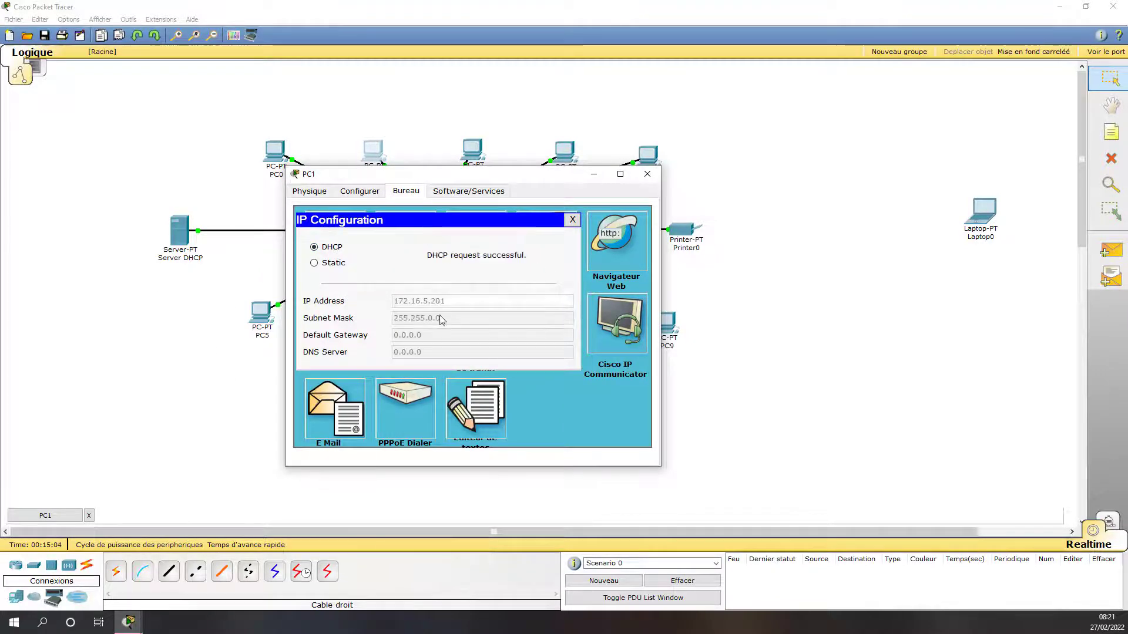
pyautogui.click(574, 222)
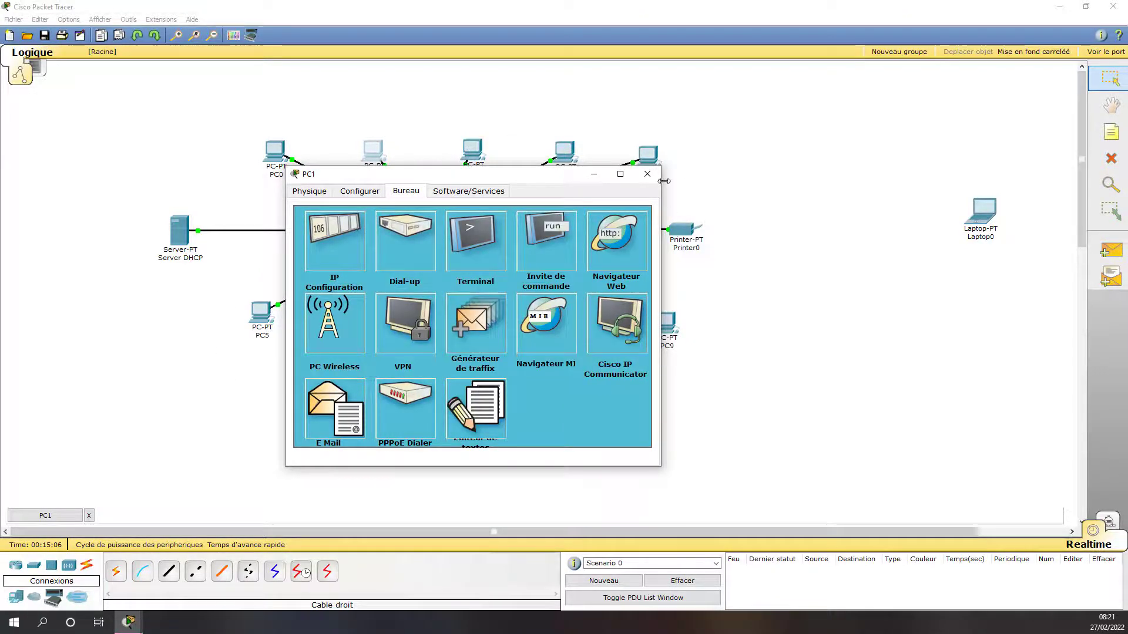
pyautogui.click(647, 174)
# Set PC2's IP configuration to DHCP and close the IP configuration
pyautogui.click(473, 151)
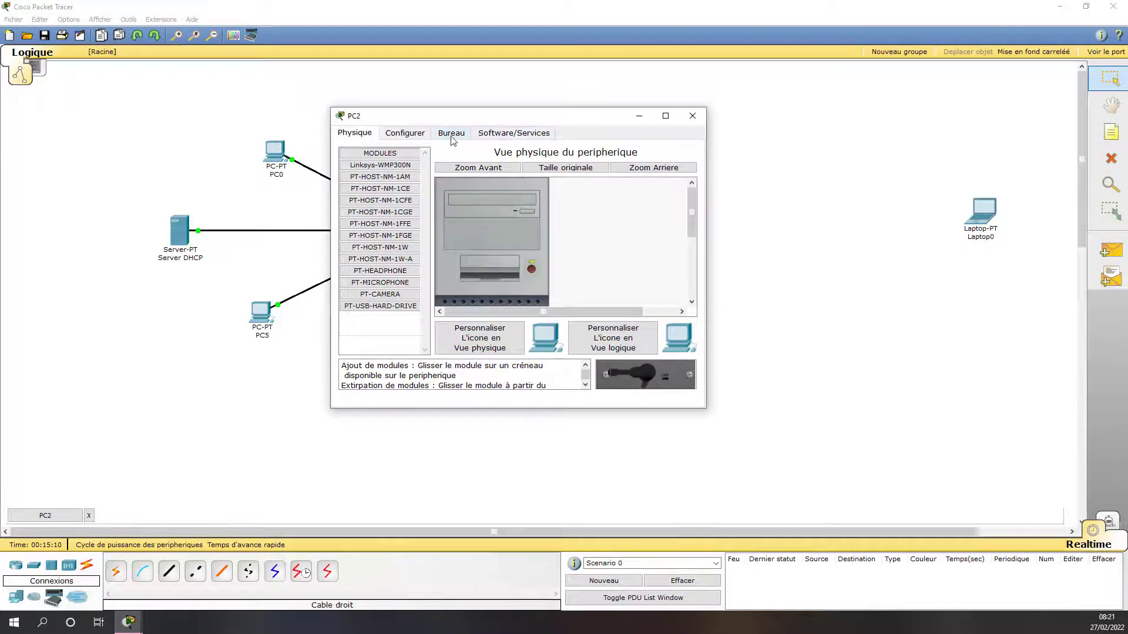
pyautogui.click(451, 133)
pyautogui.click(395, 185)
pyautogui.click(378, 190)
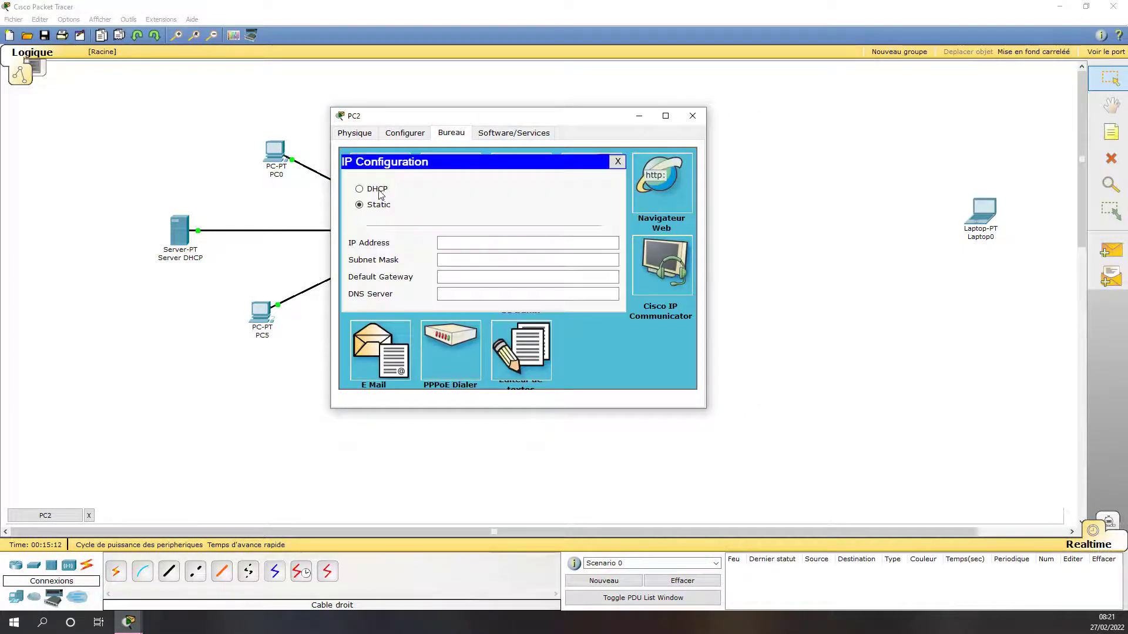
pyautogui.click(616, 162)
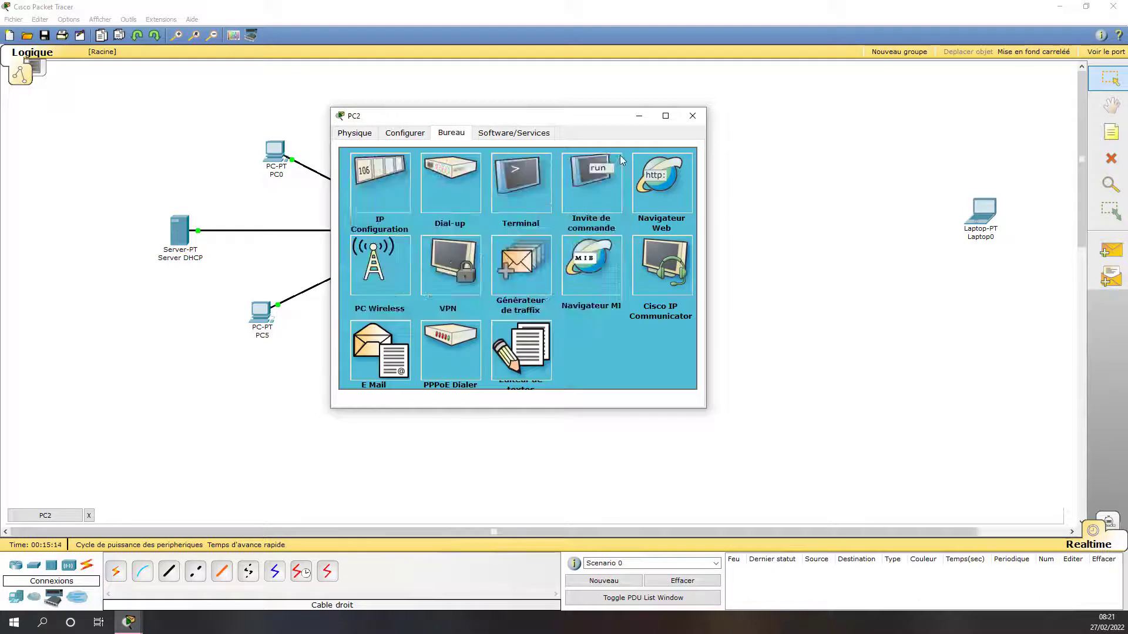
# Close PC2's window, set PC3's IP configuration to DHCP and close PC3's window
pyautogui.click(693, 115)
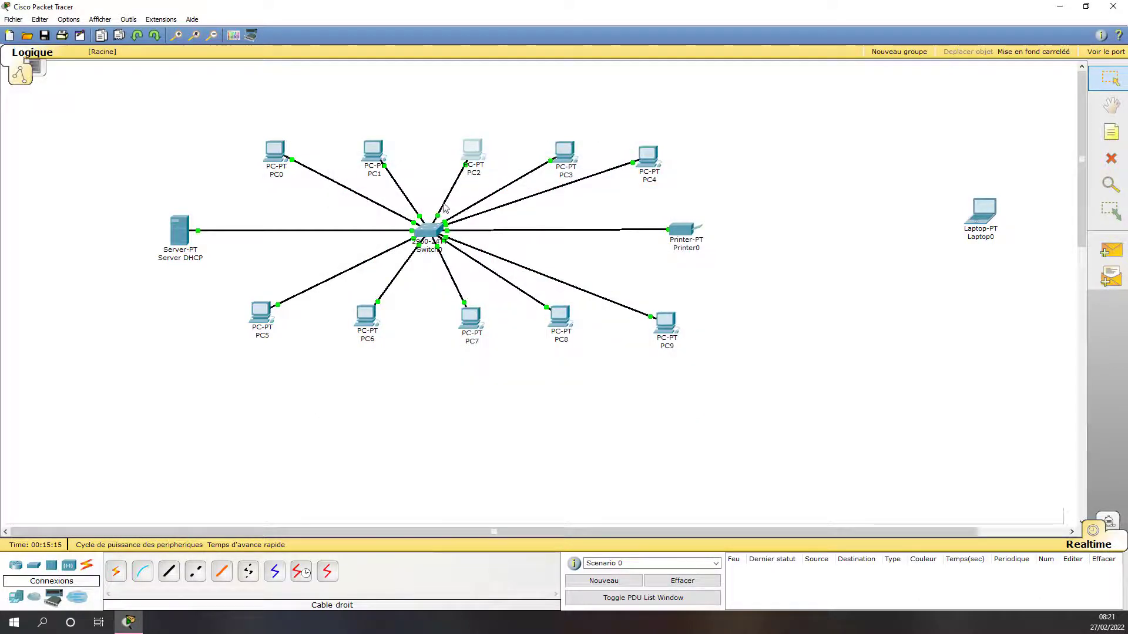
pyautogui.click(565, 158)
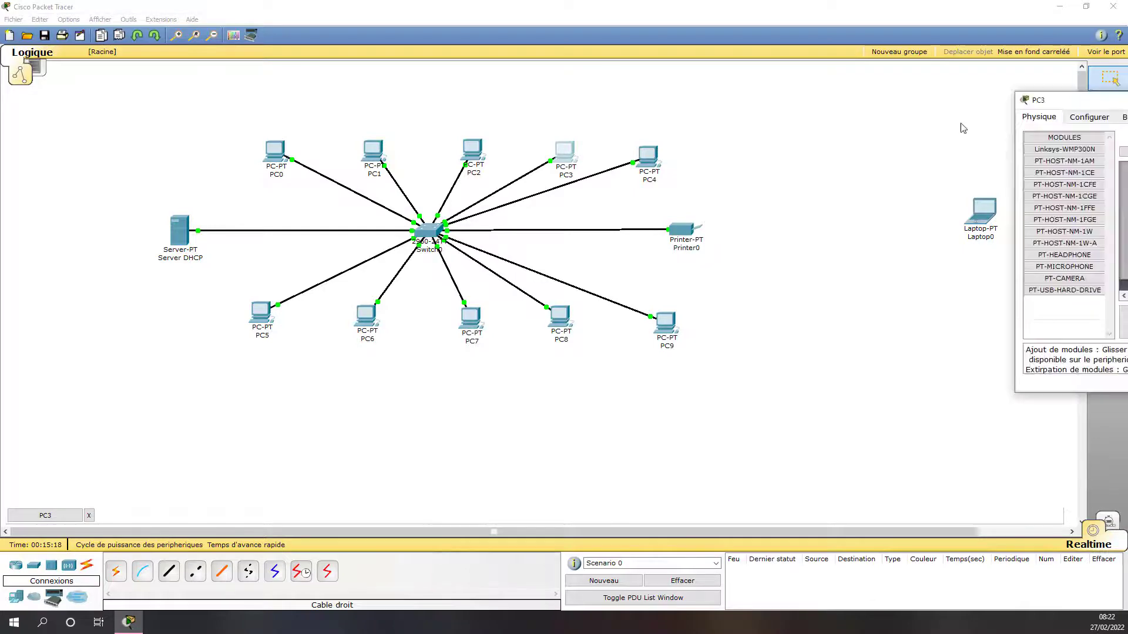
pyautogui.click(392, 195)
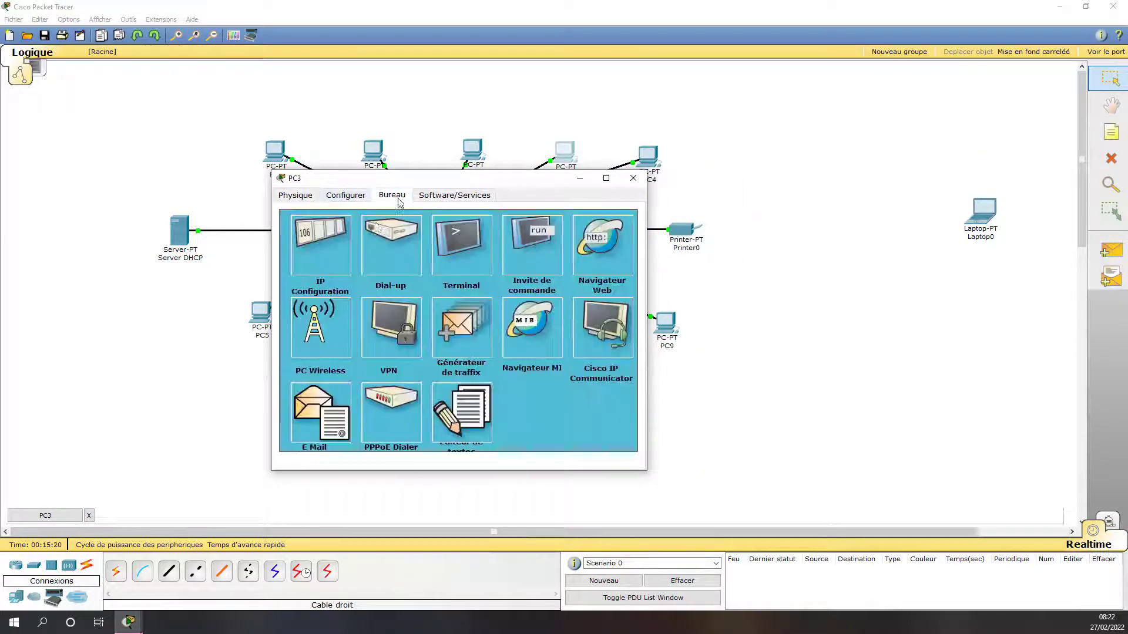
pyautogui.click(315, 253)
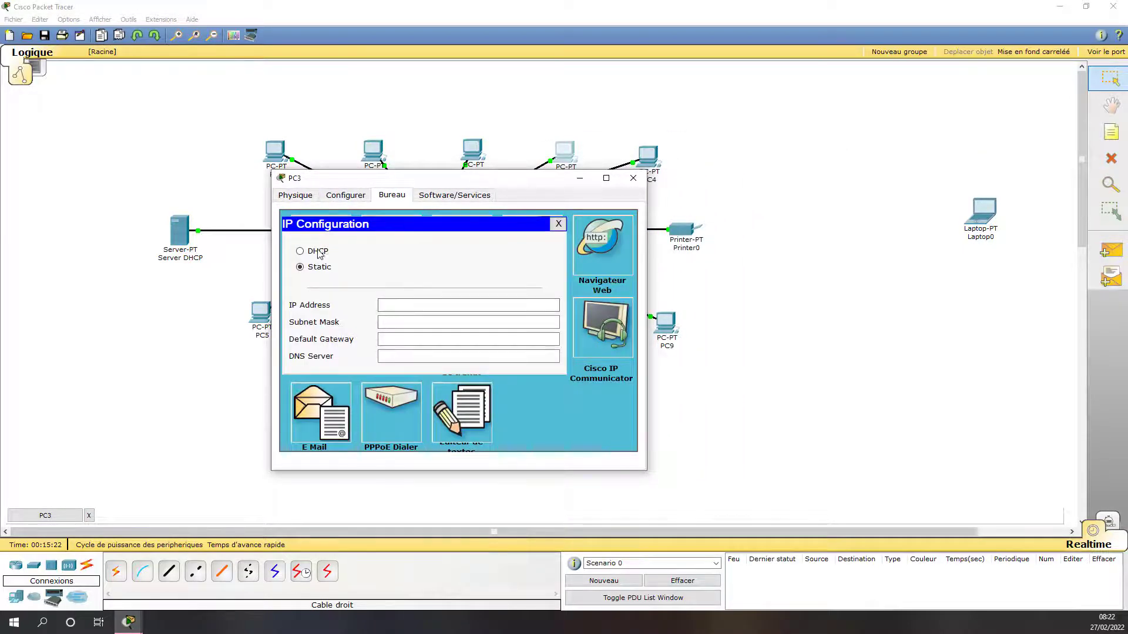
pyautogui.click(318, 251)
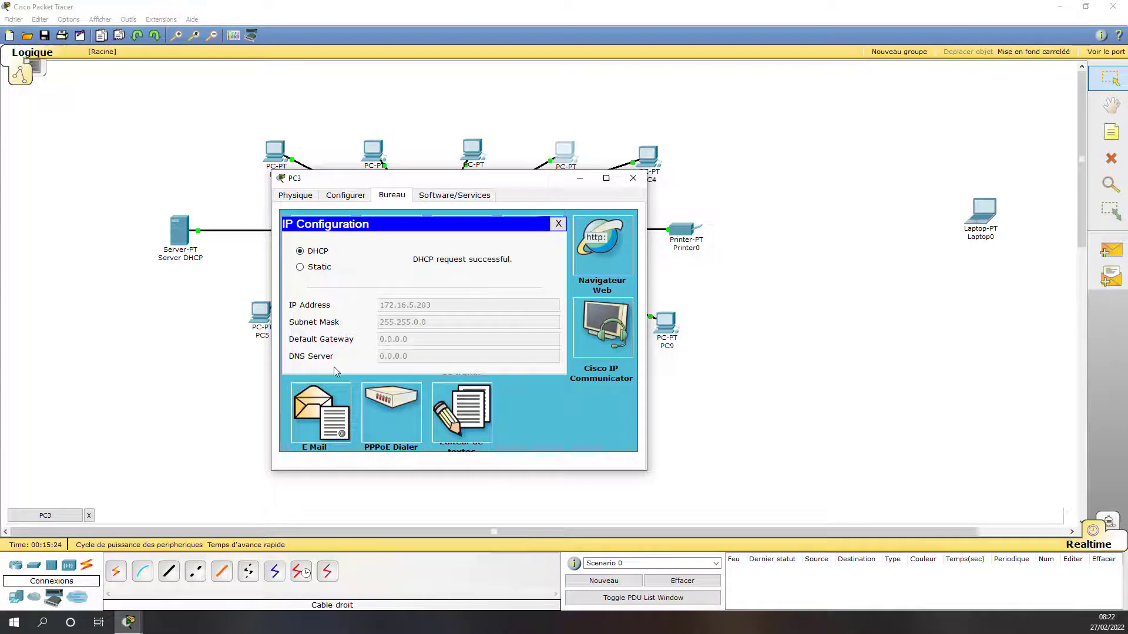
pyautogui.click(558, 223)
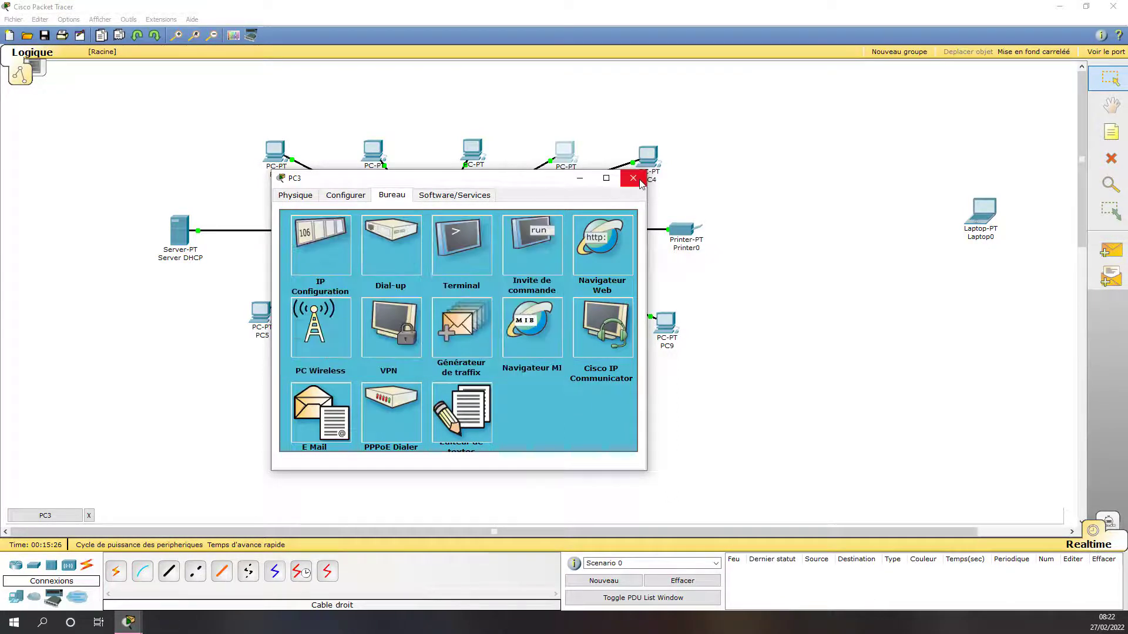
pyautogui.click(633, 178)
# Set PC4's IP configuration to DHCP and close PC4's window
pyautogui.doubleClick(649, 158)
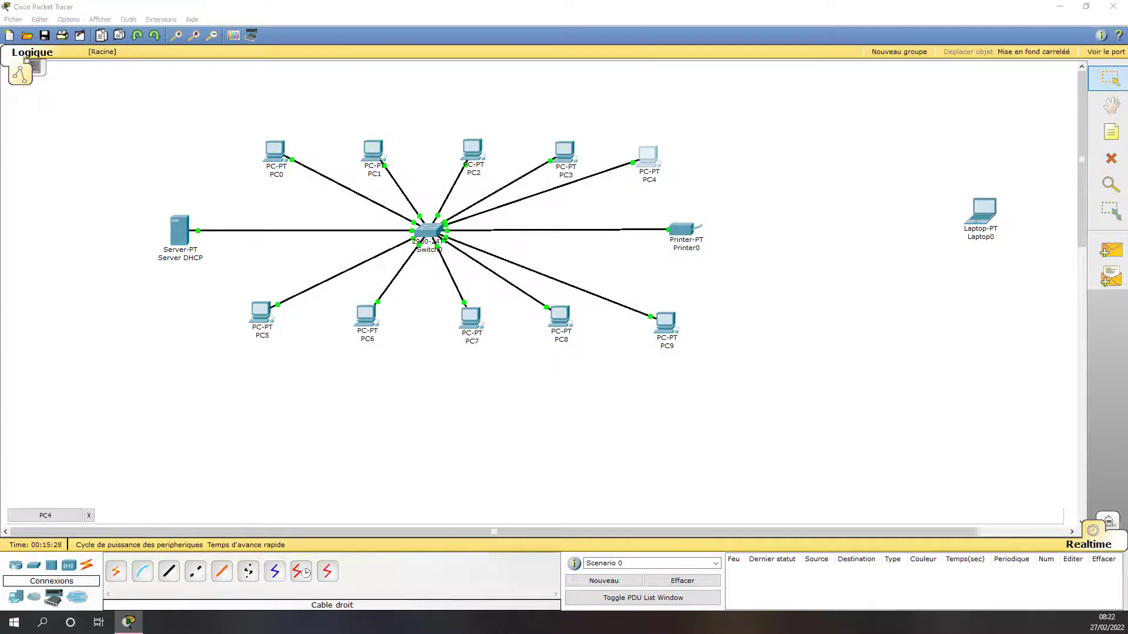
pyautogui.click(457, 183)
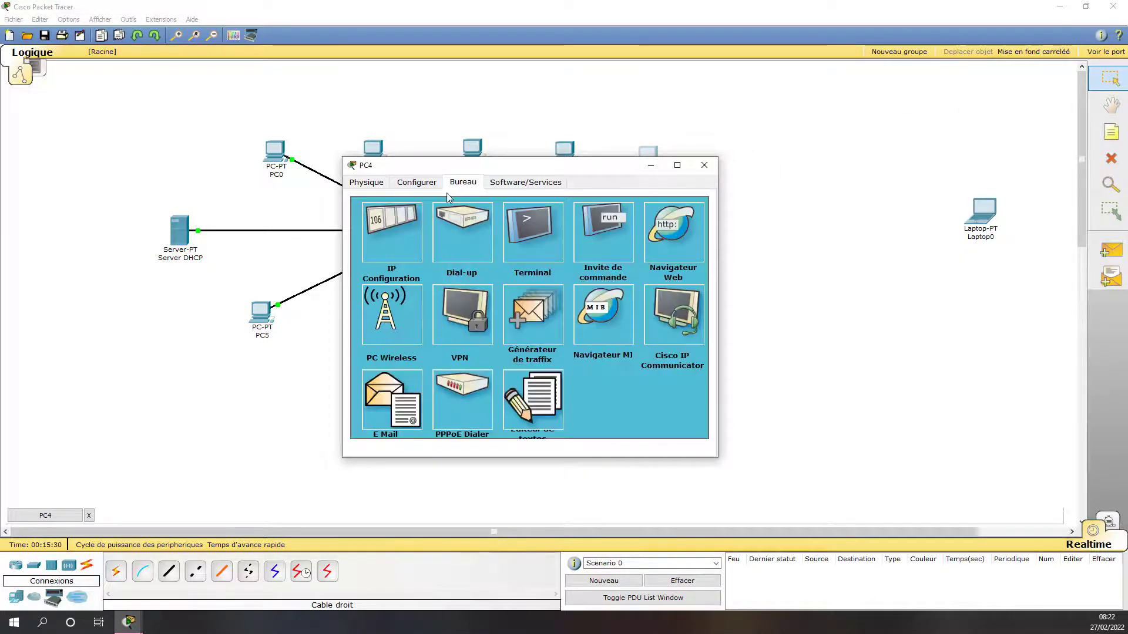
pyautogui.click(391, 234)
pyautogui.click(388, 239)
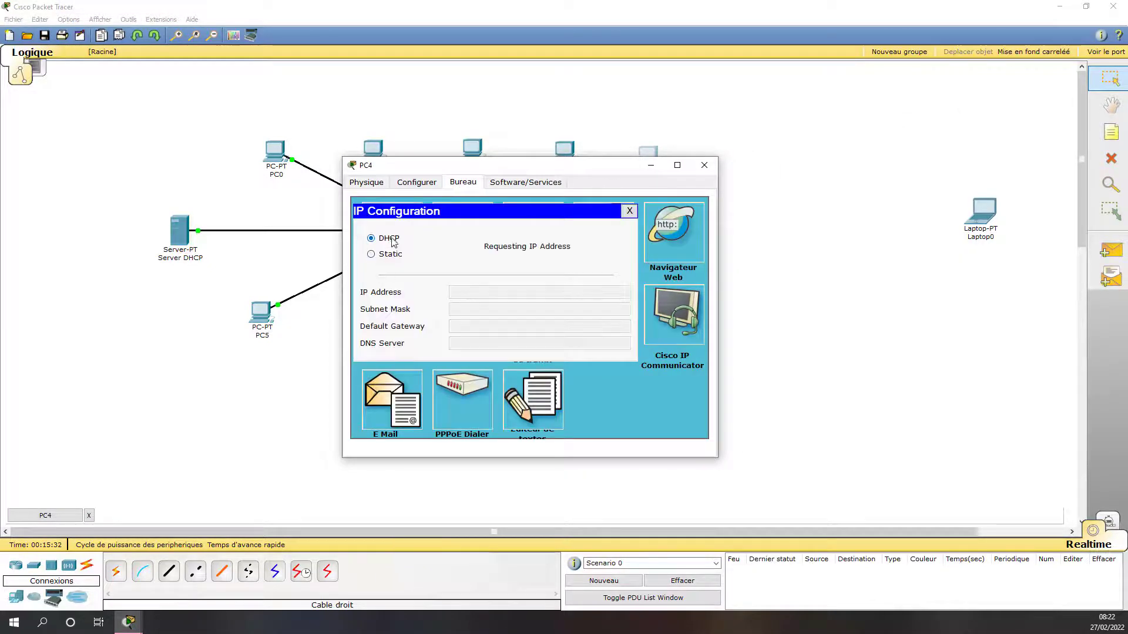
pyautogui.click(628, 212)
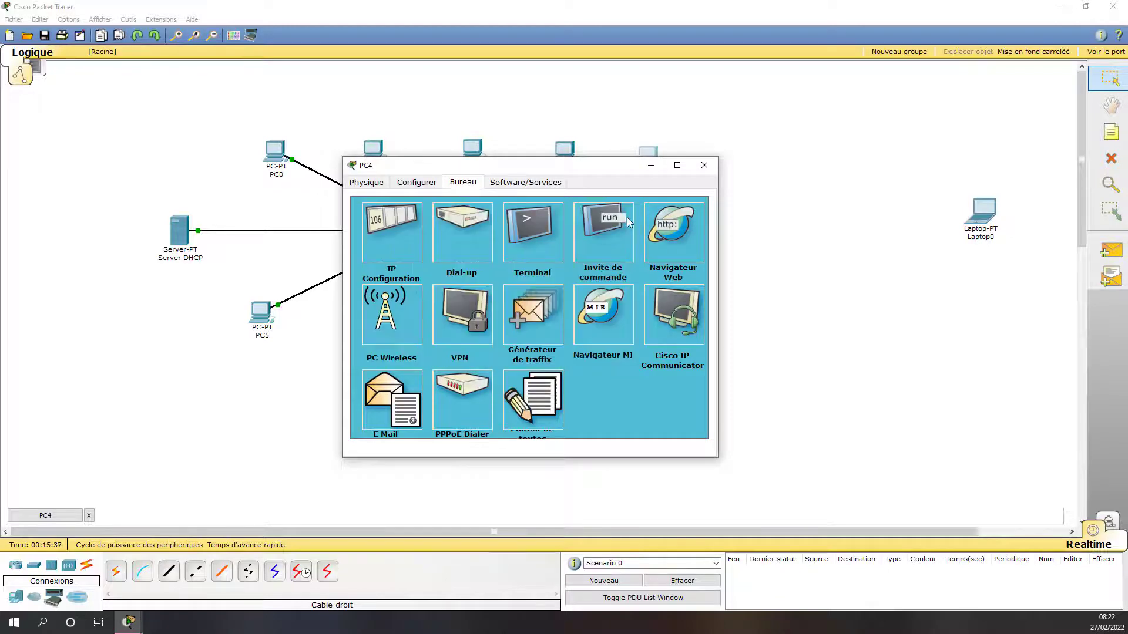
pyautogui.click(704, 165)
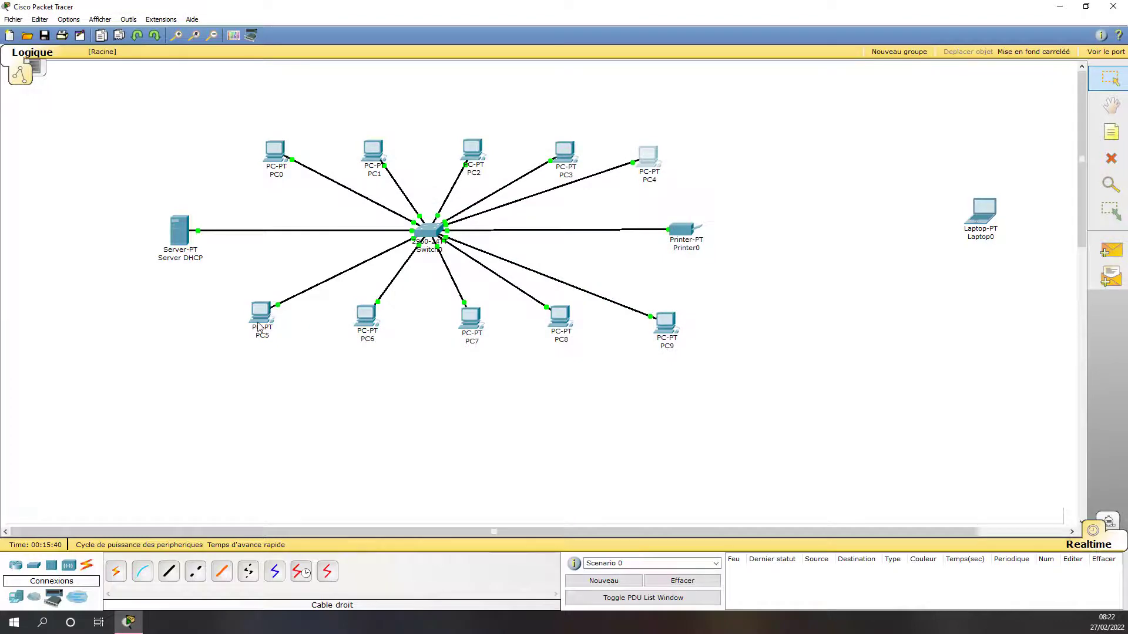
# Set PC5's IP configuration to DHCP and close PC5's window
pyautogui.click(258, 327)
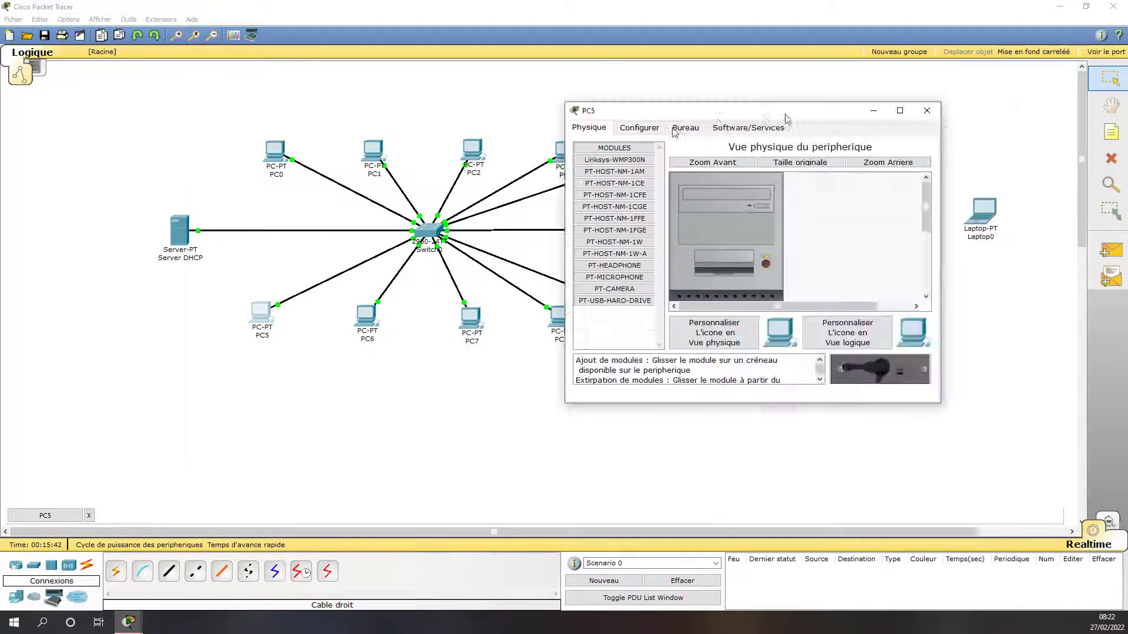
pyautogui.moveTo(784, 114); pyautogui.dragTo(485, 149)
pyautogui.click(383, 163)
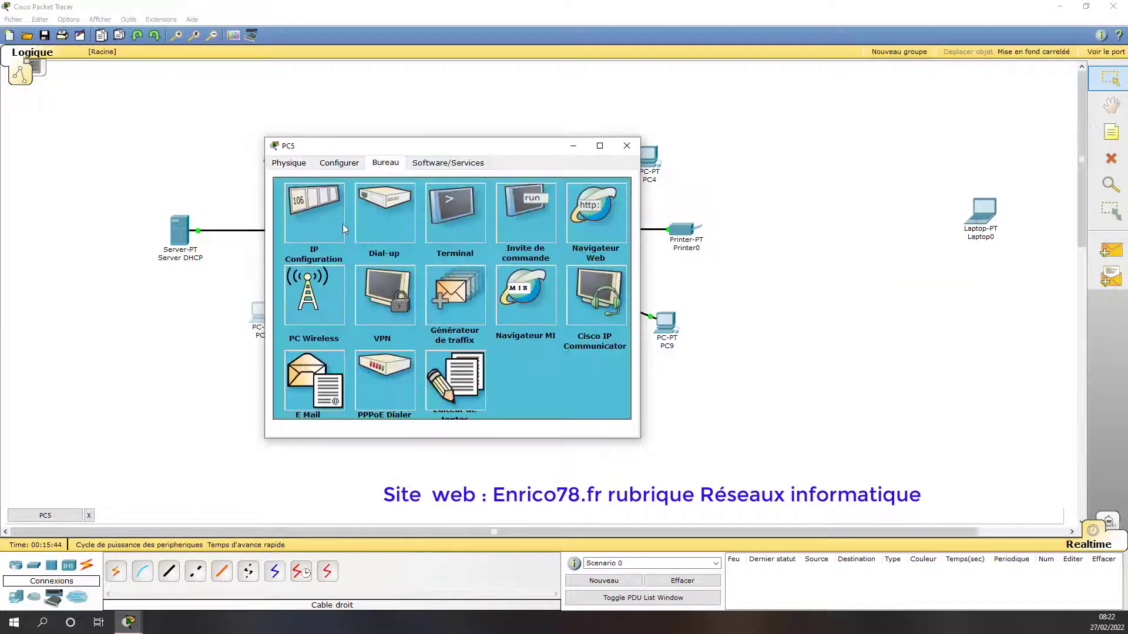
pyautogui.click(301, 209)
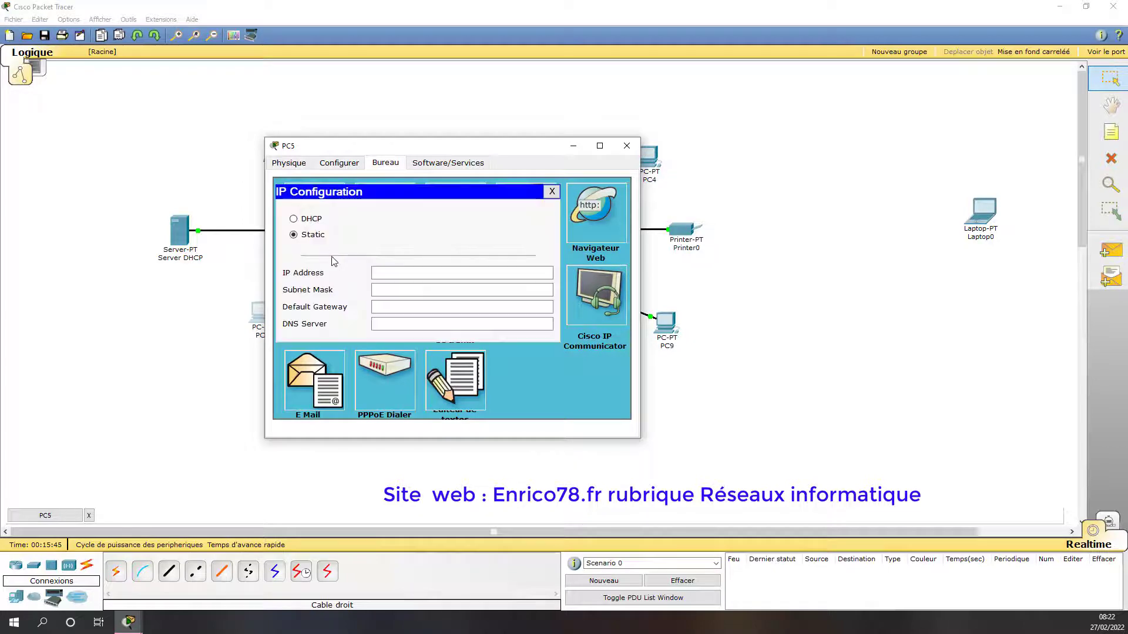
pyautogui.click(307, 220)
pyautogui.click(552, 192)
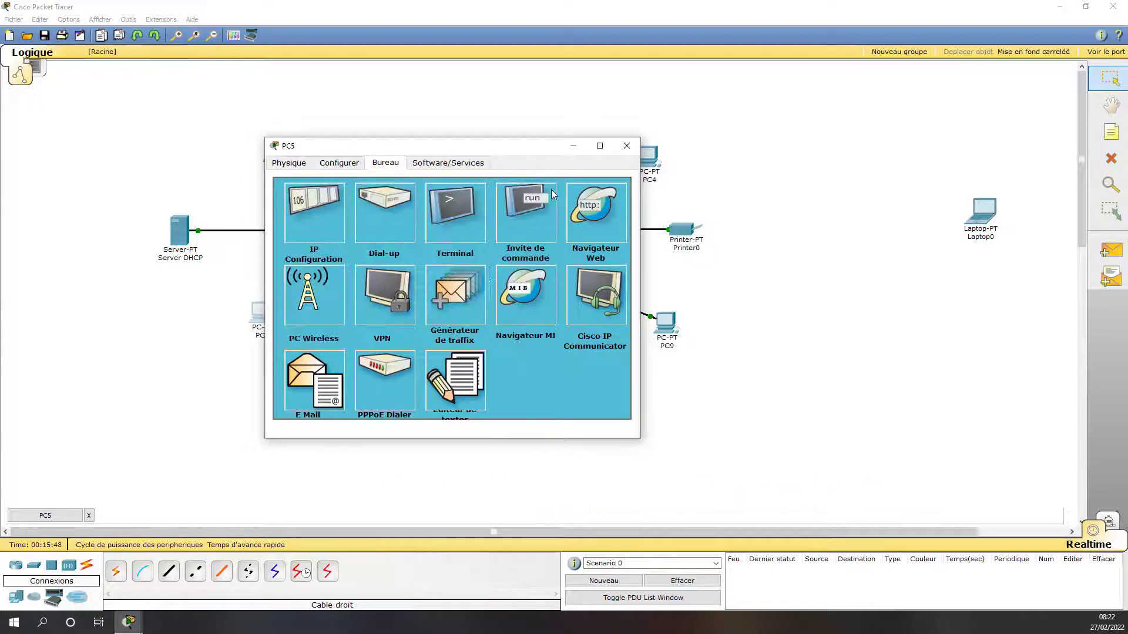
pyautogui.click(627, 146)
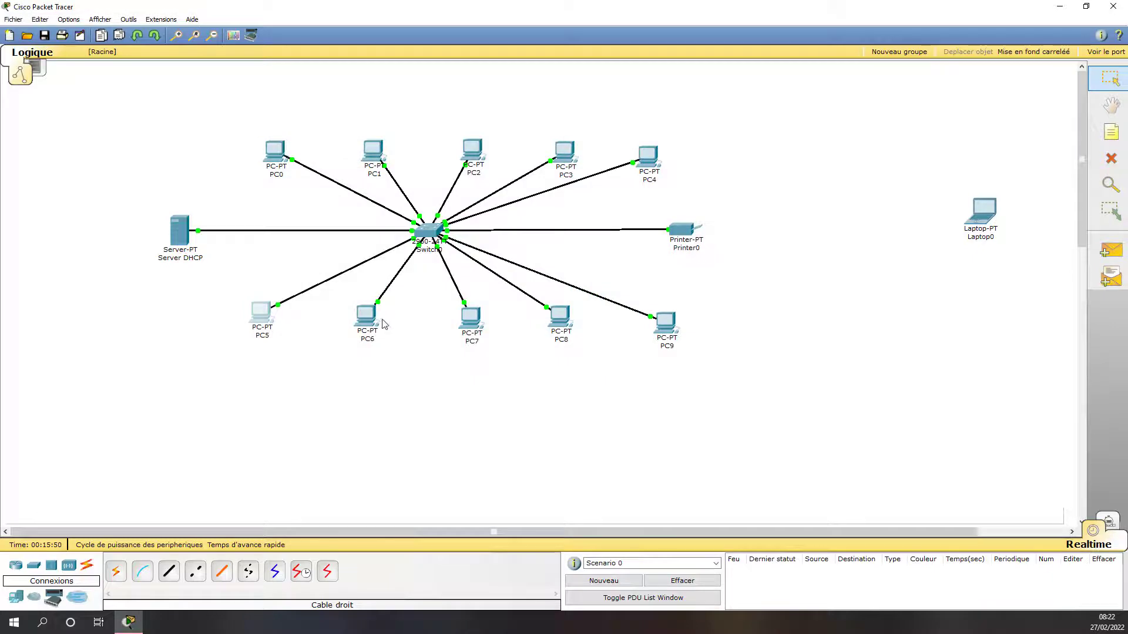
# Set PC6's IP configuration to DHCP and close PC6's window
pyautogui.click(370, 323)
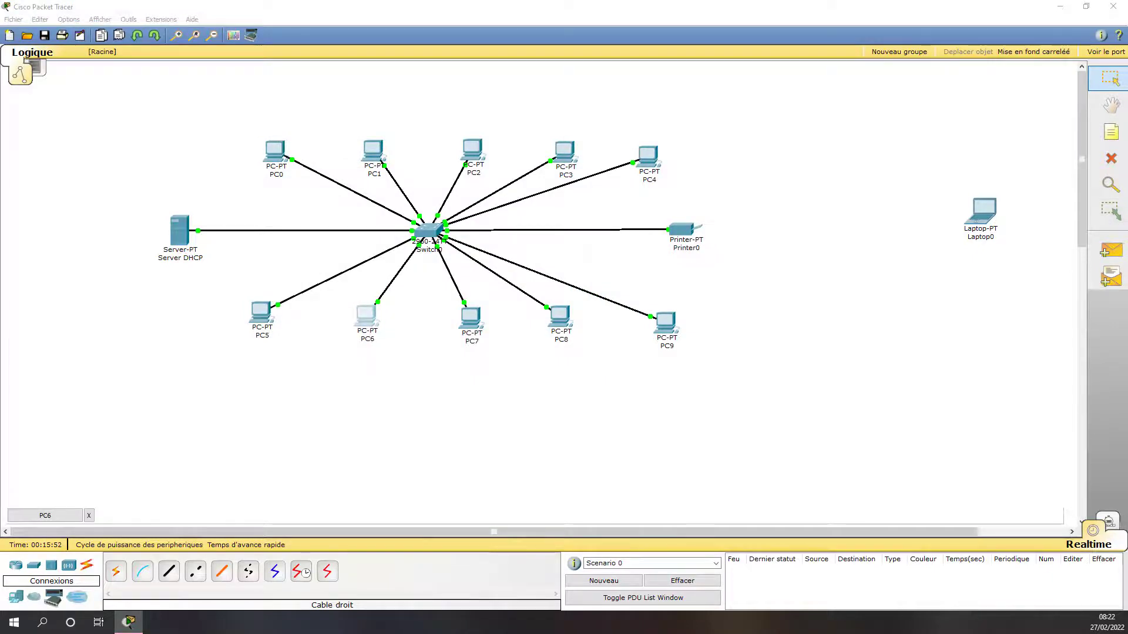
pyautogui.click(404, 150)
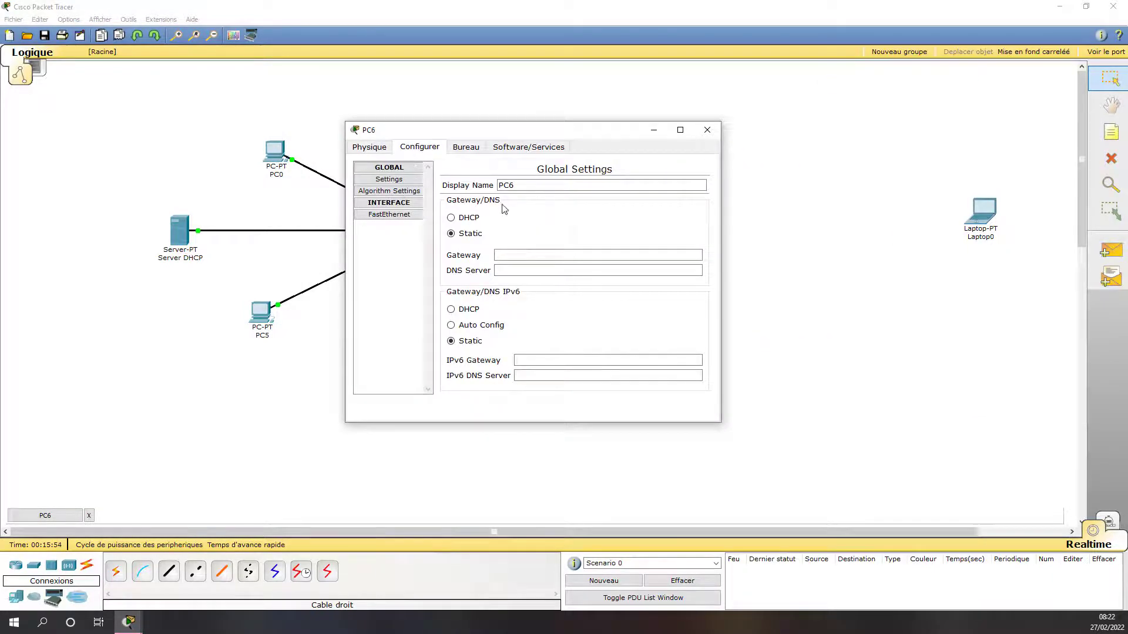
pyautogui.click(468, 154)
pyautogui.click(400, 186)
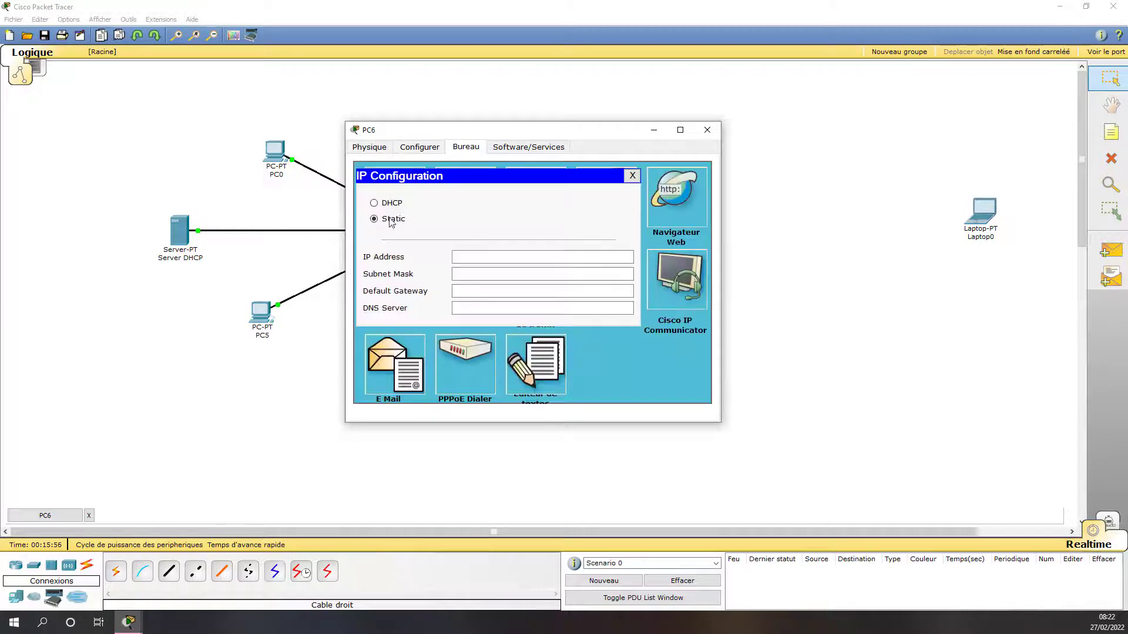
pyautogui.click(391, 204)
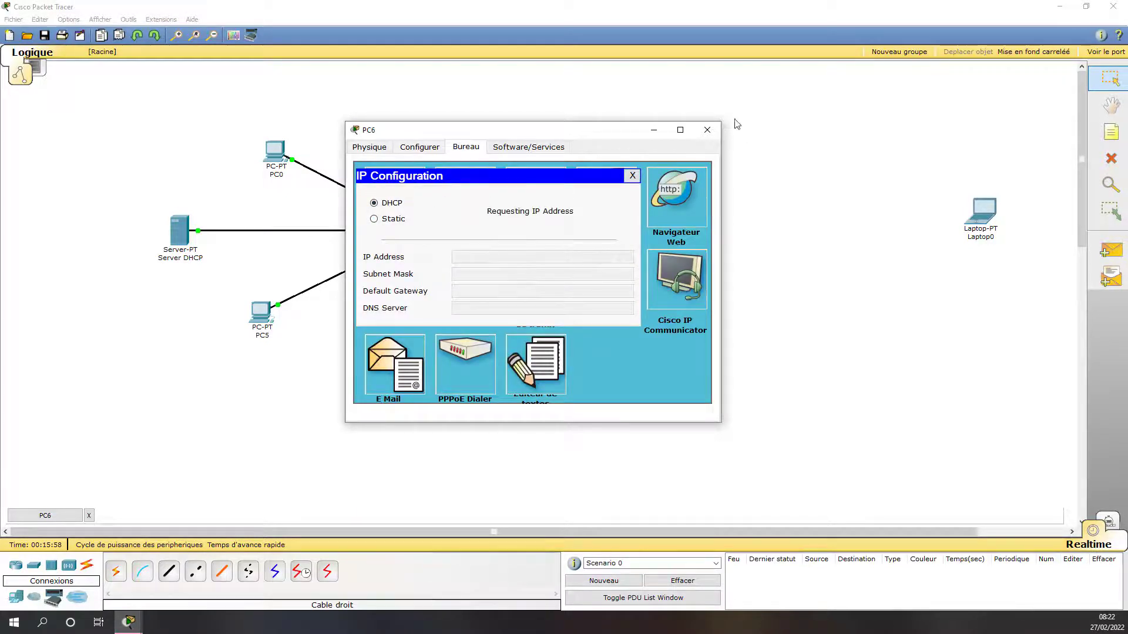
pyautogui.click(707, 130)
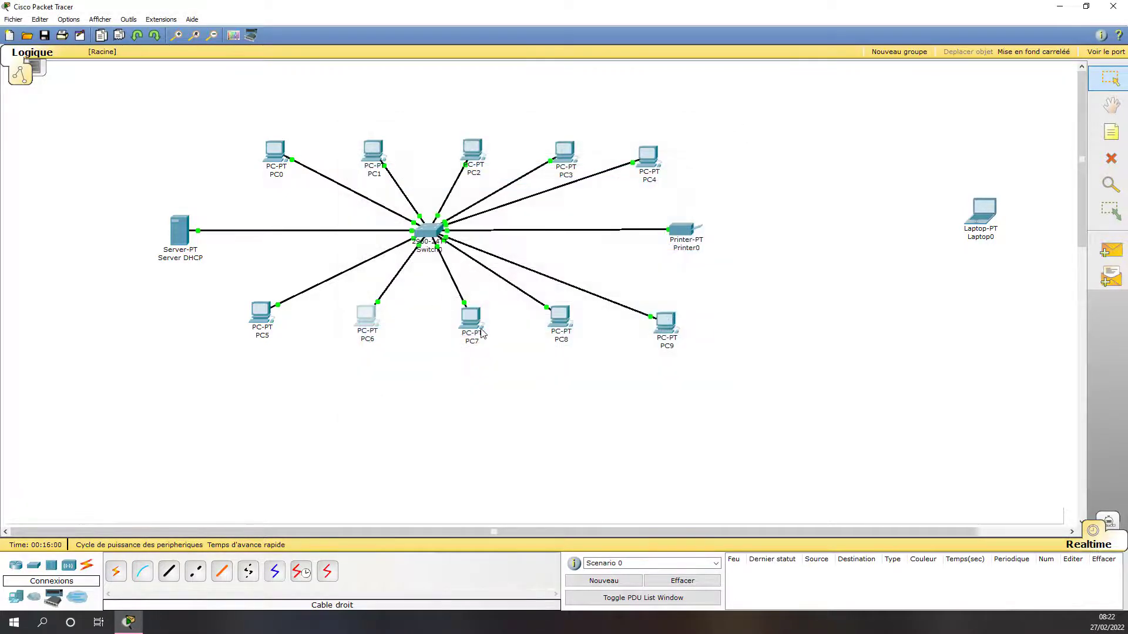
# Set PC7's IP configuration to DHCP and close PC7's window
pyautogui.click(472, 319)
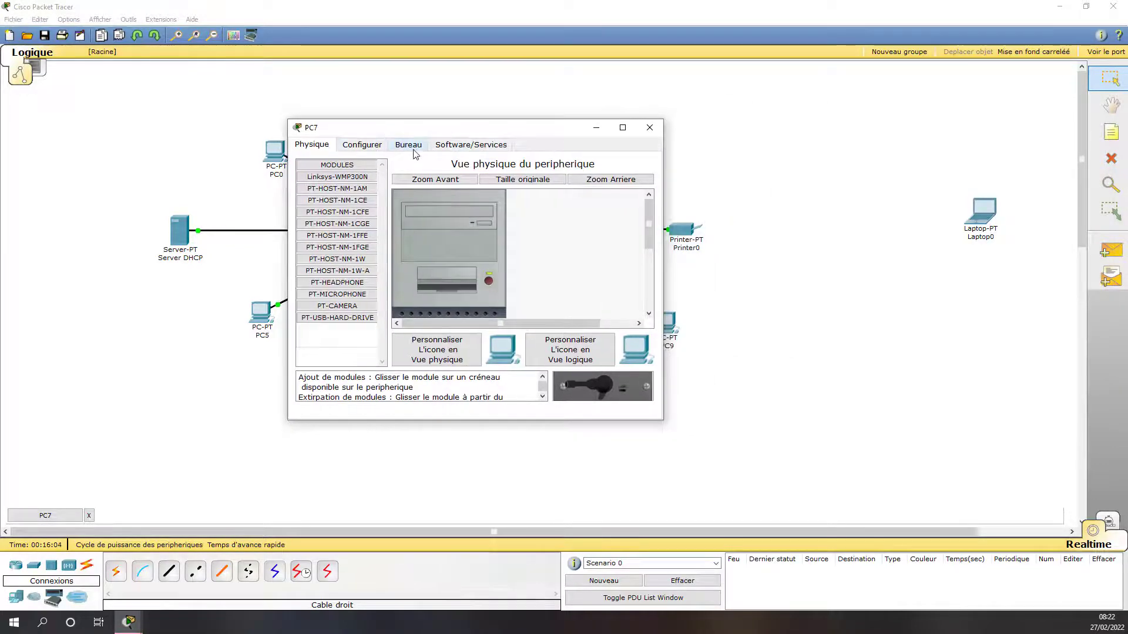
pyautogui.click(412, 147)
pyautogui.click(326, 200)
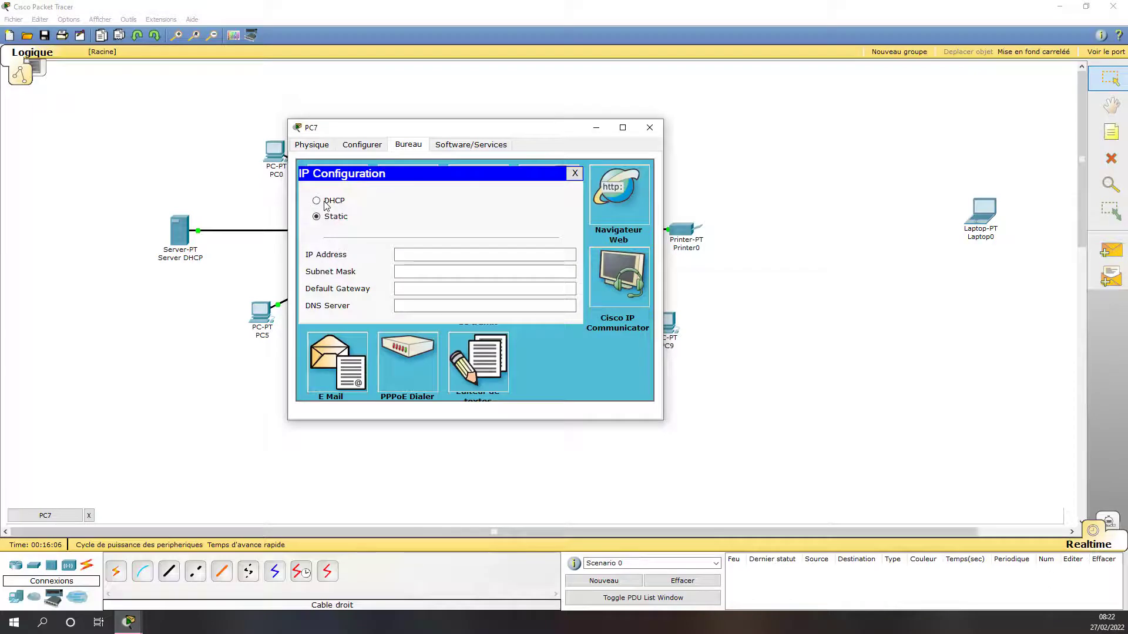
pyautogui.click(324, 202)
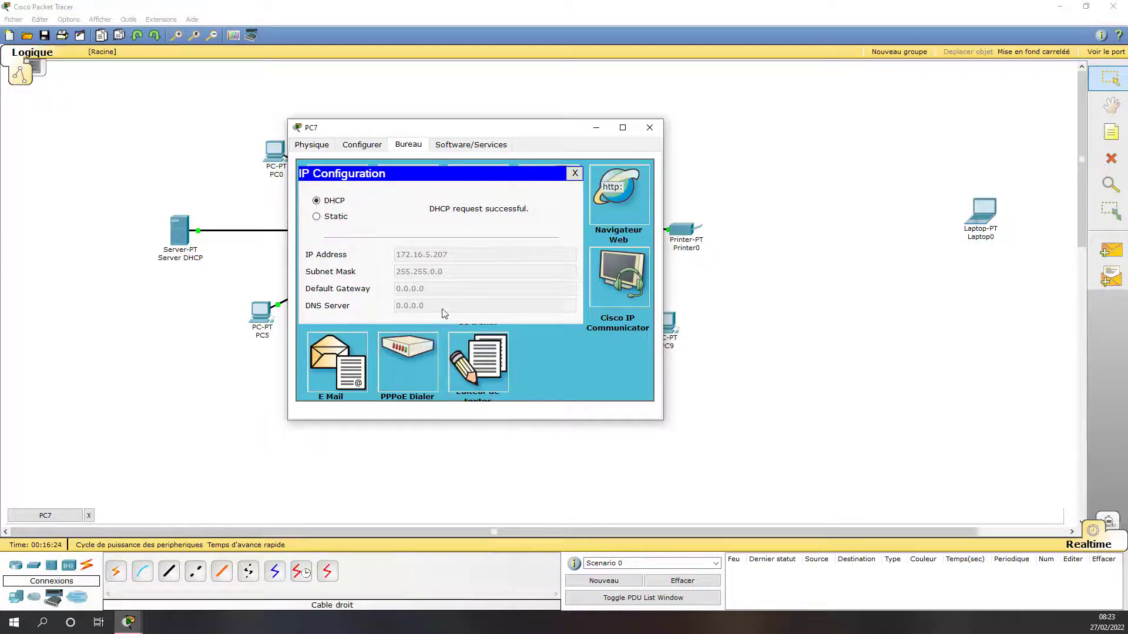
pyautogui.click(574, 173)
pyautogui.click(649, 129)
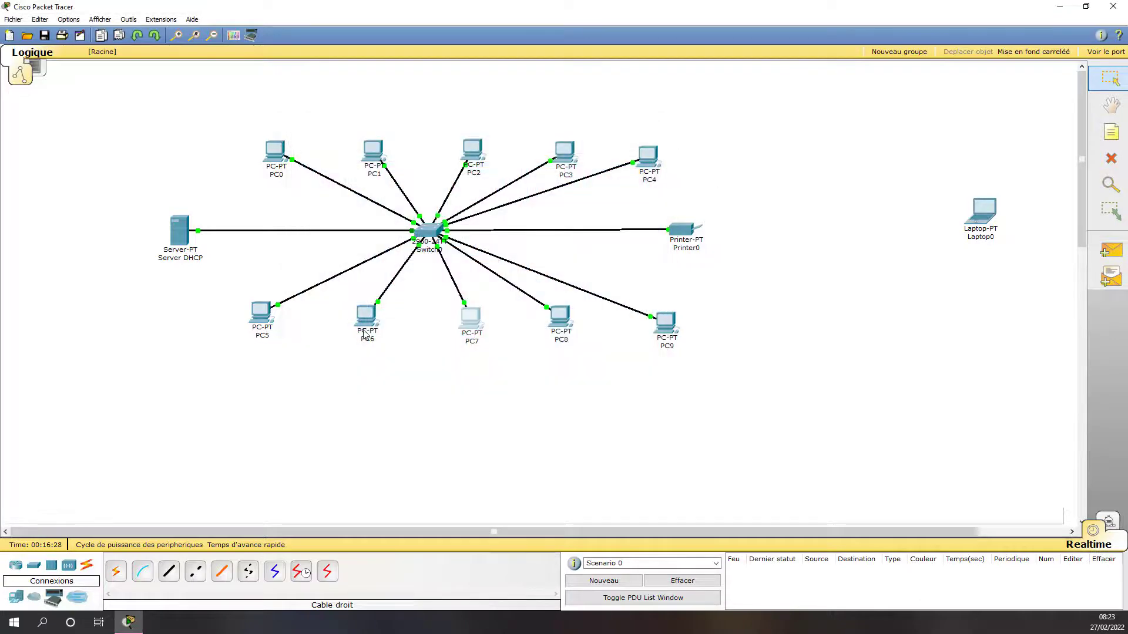
# Check the DHCP addressing in the IP configurations of PC6 and PC7, closing each window
pyautogui.click(372, 325)
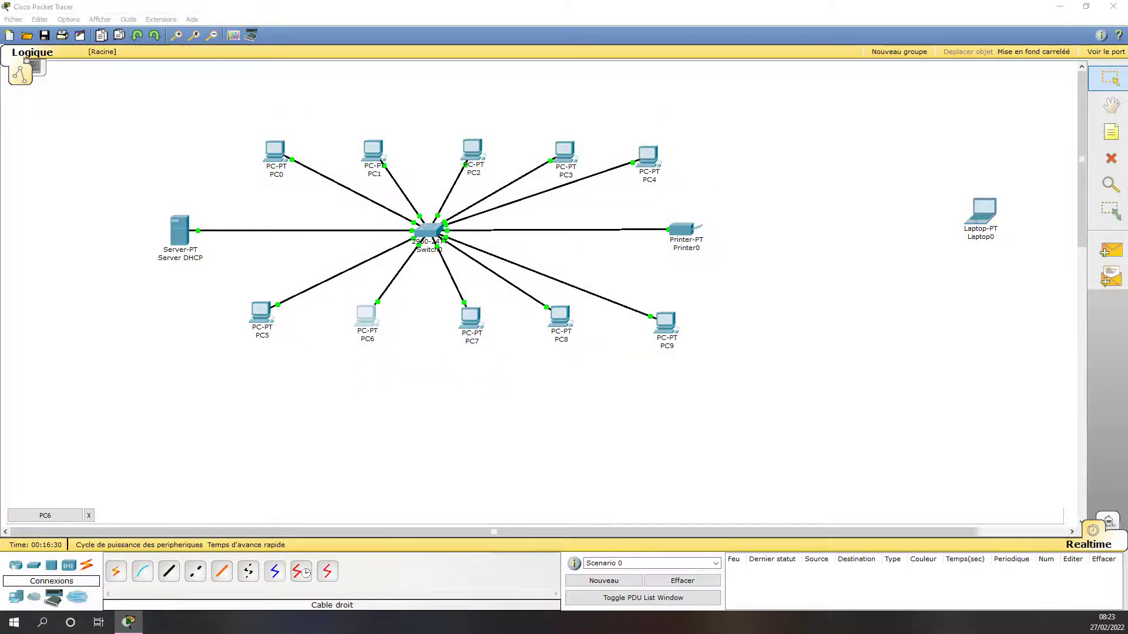
pyautogui.click(365, 189)
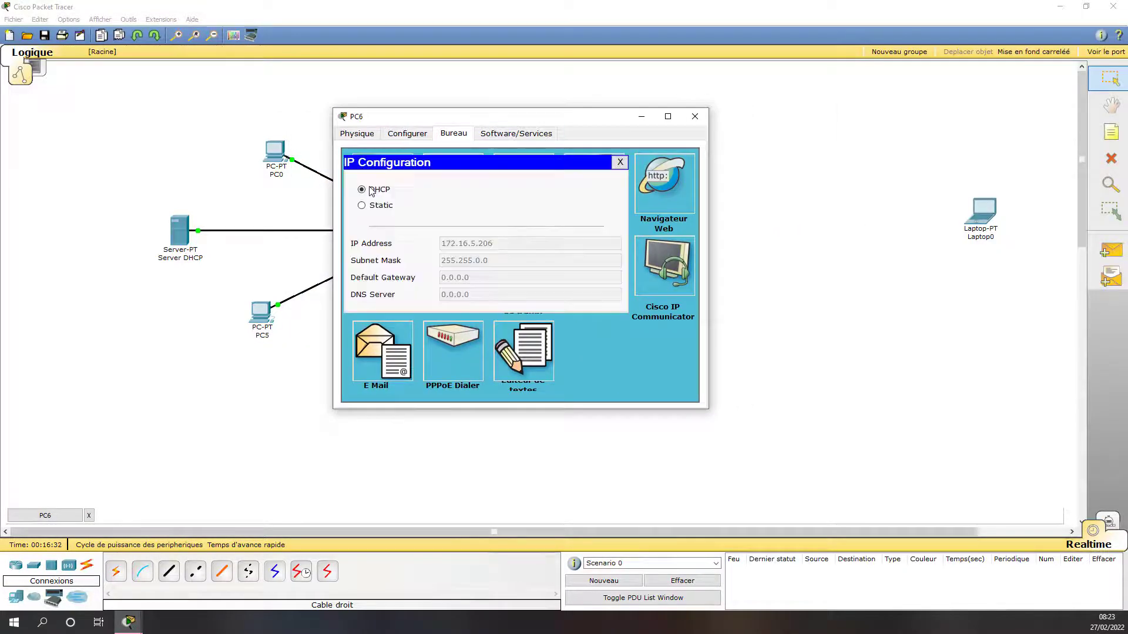
pyautogui.click(695, 116)
pyautogui.click(473, 335)
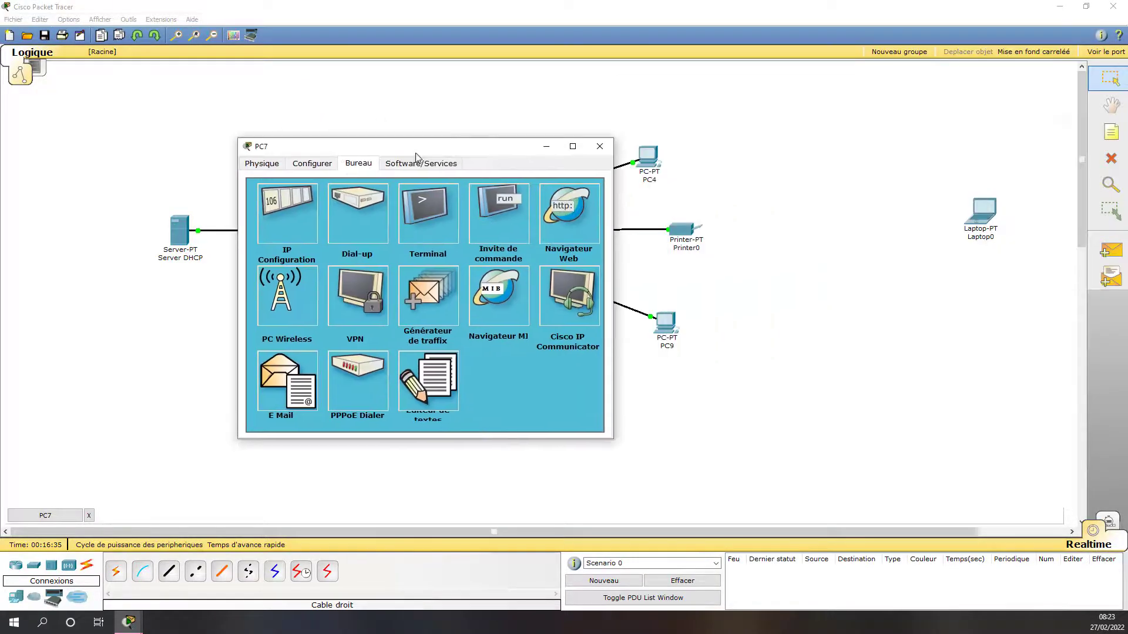
pyautogui.click(286, 206)
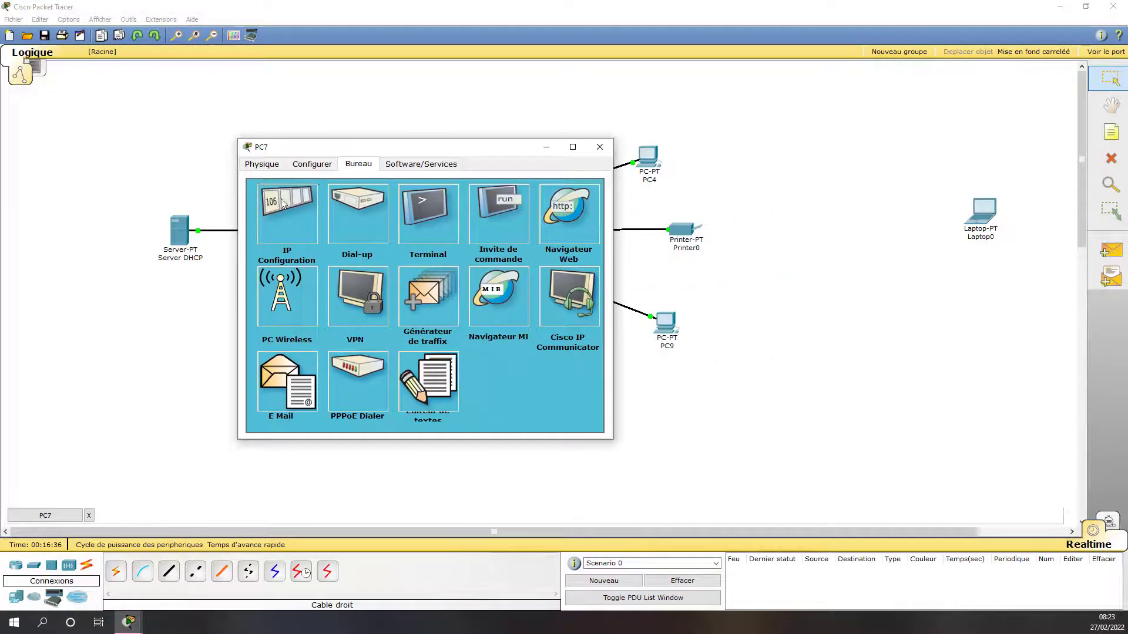
pyautogui.click(600, 147)
# Set PC8's IP configuration to DHCP and close PC8's window
pyautogui.click(559, 326)
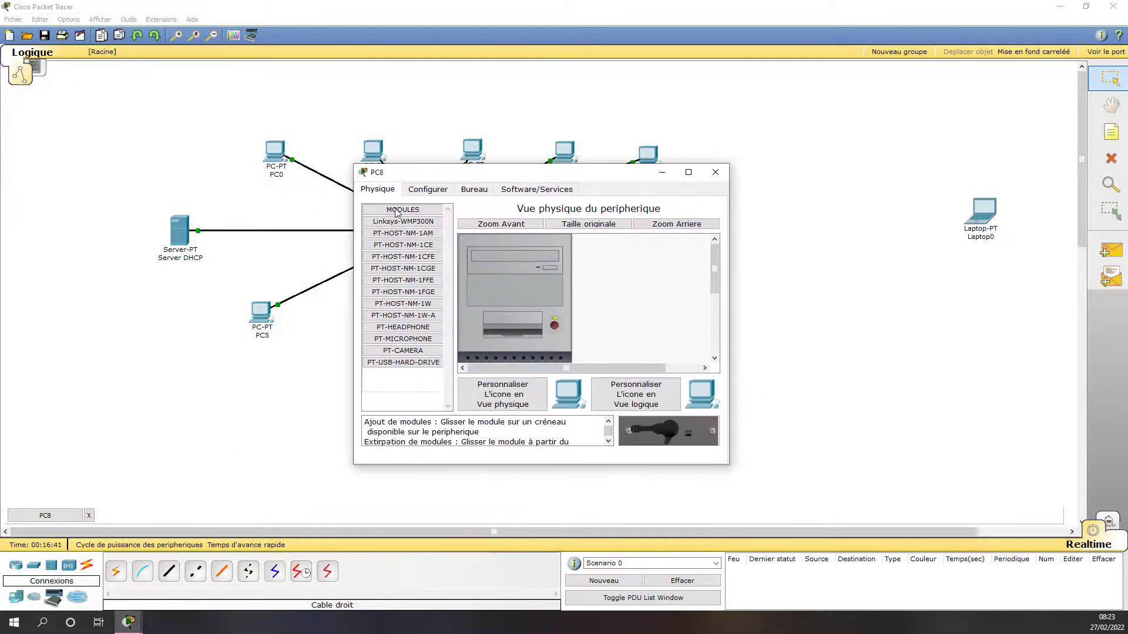
pyautogui.click(475, 191)
pyautogui.click(411, 281)
pyautogui.click(392, 247)
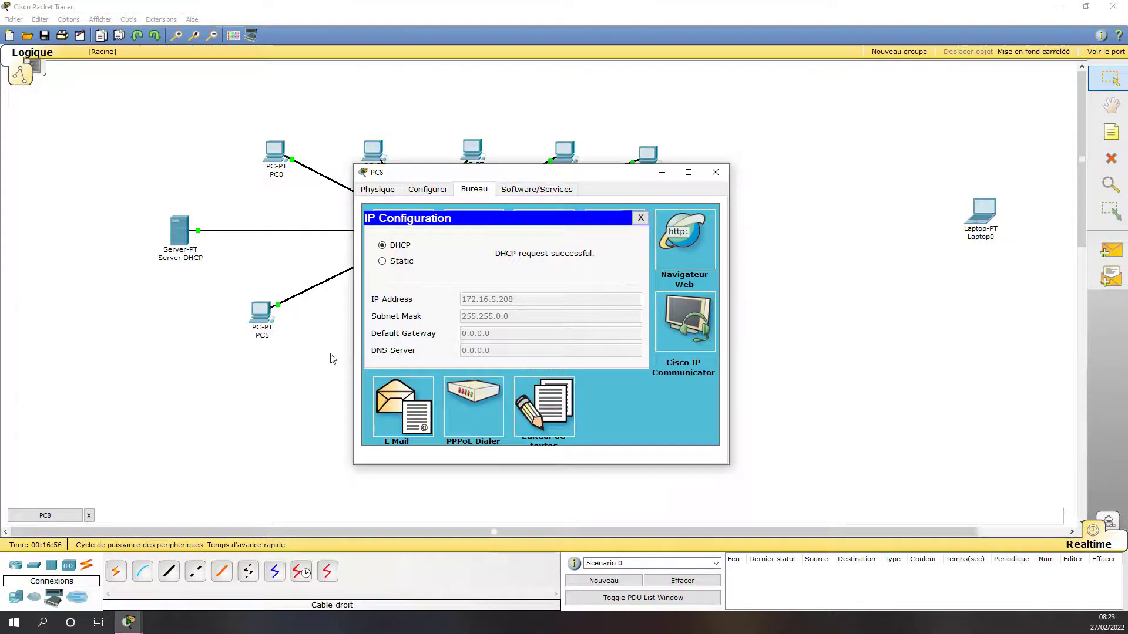
pyautogui.click(716, 172)
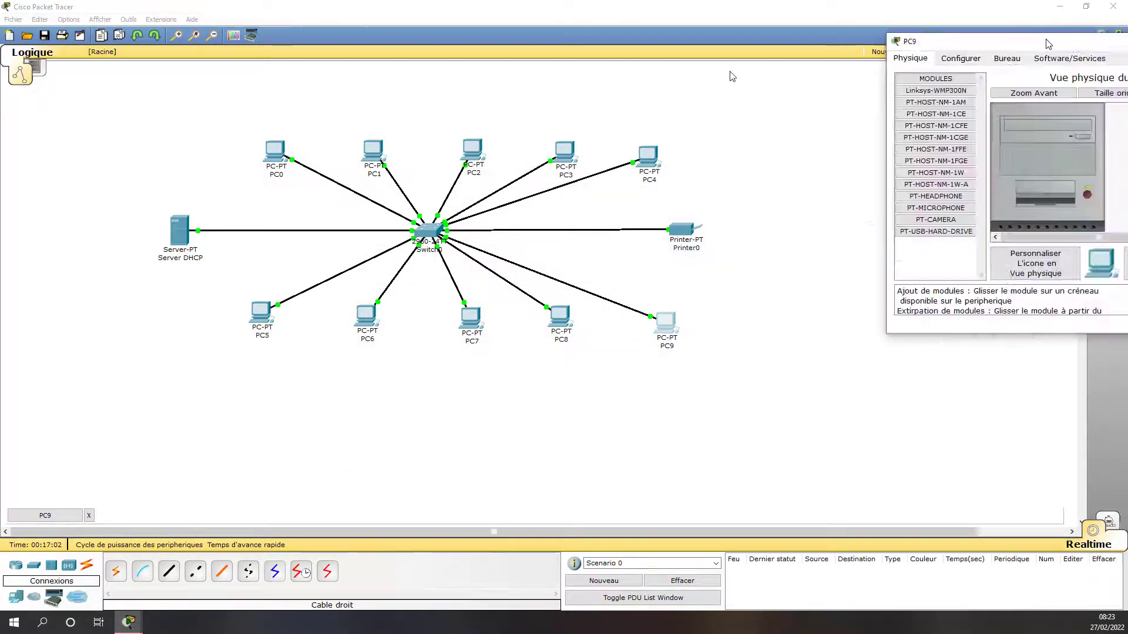
# Set PC9's IP configuration to DHCP
pyautogui.click(286, 130)
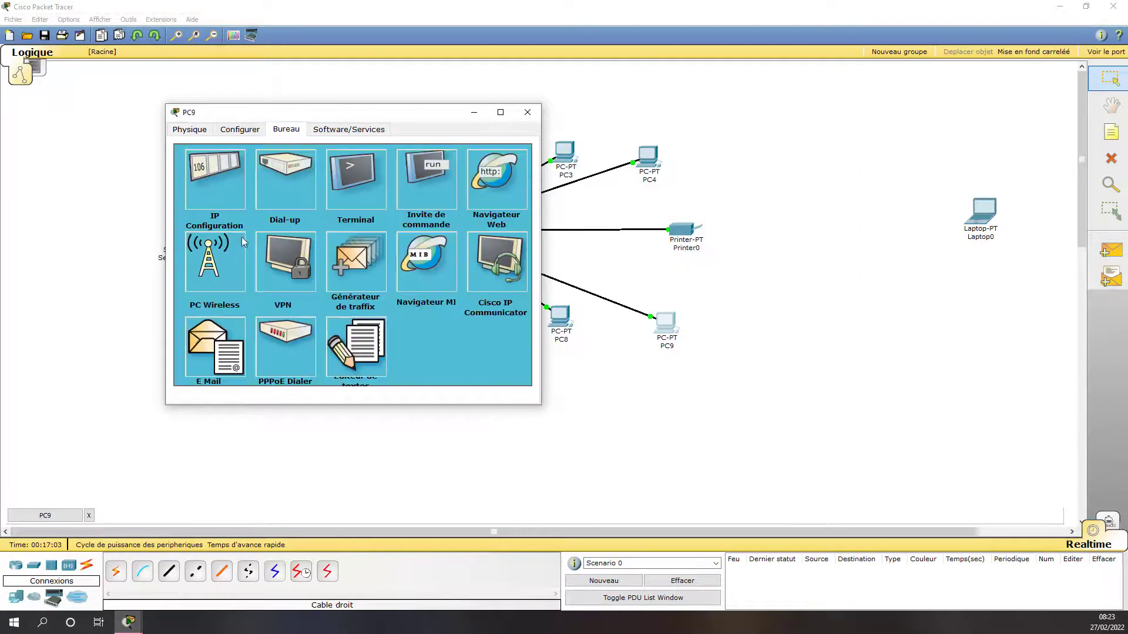
pyautogui.click(212, 180)
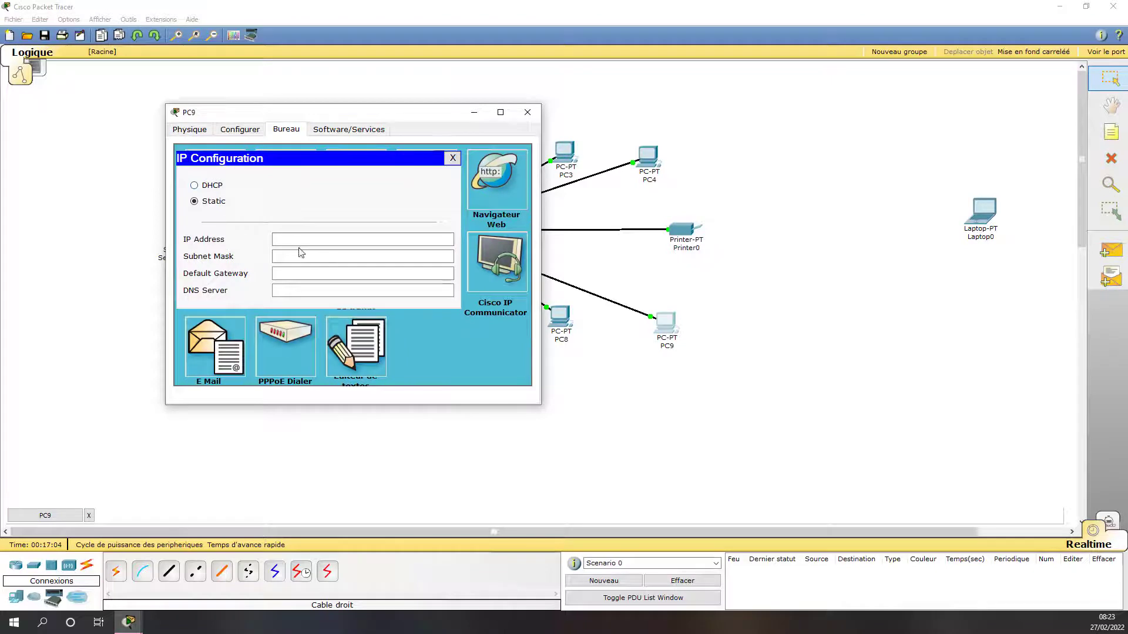
pyautogui.click(195, 186)
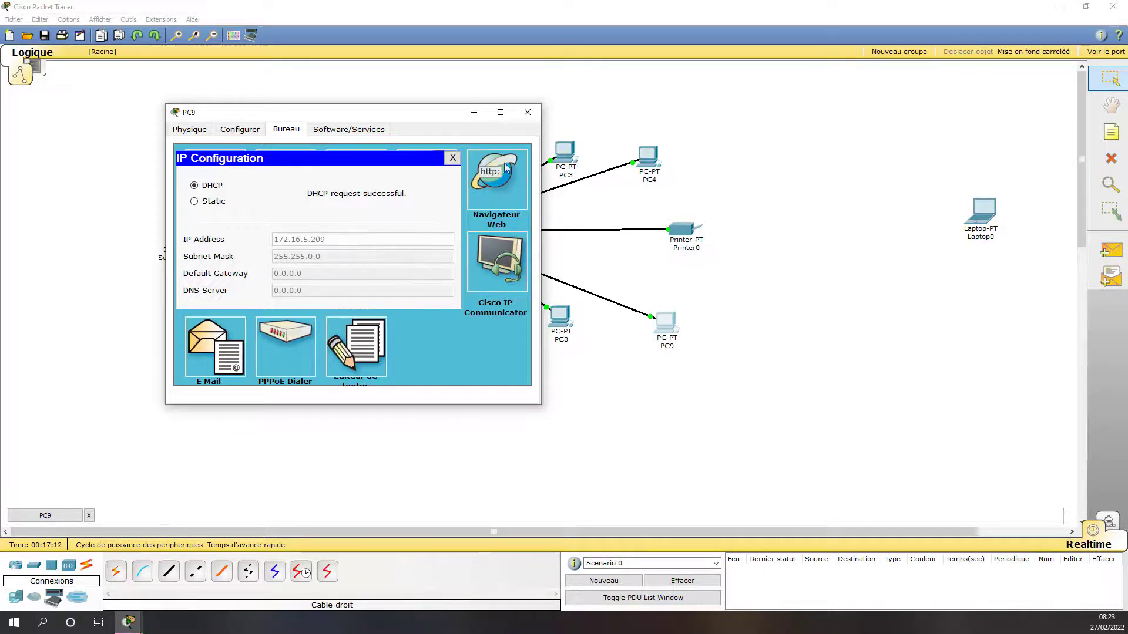
# Close PC9's window, set the IP configuration of Printer0's FastEthernet interface to DHCP, and close the printer's window
pyautogui.click(533, 112)
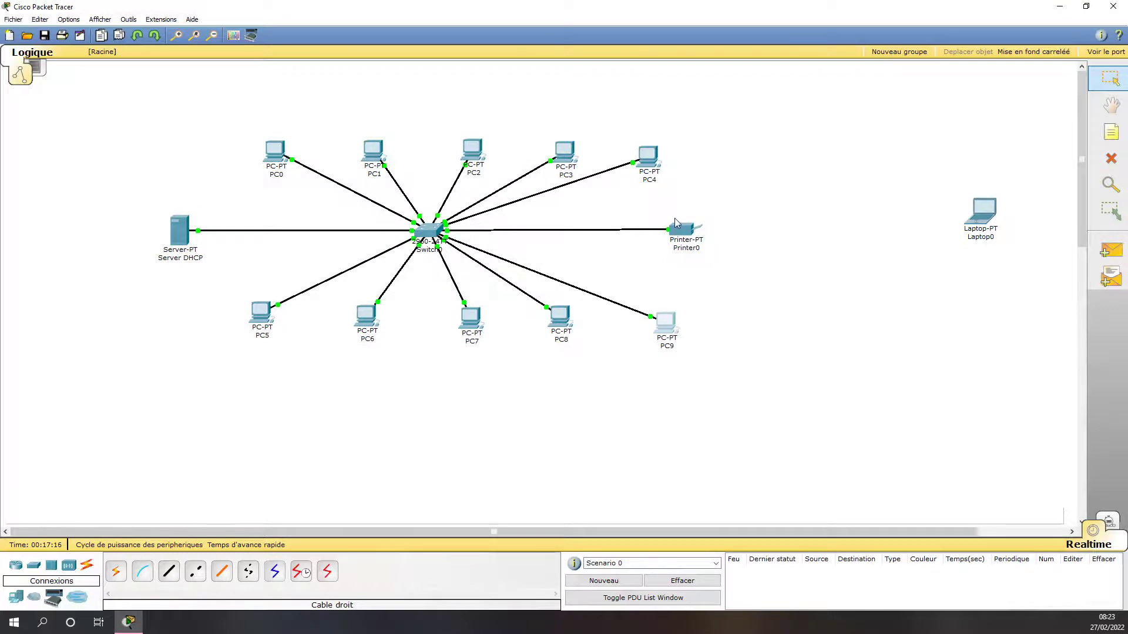
pyautogui.click(677, 227)
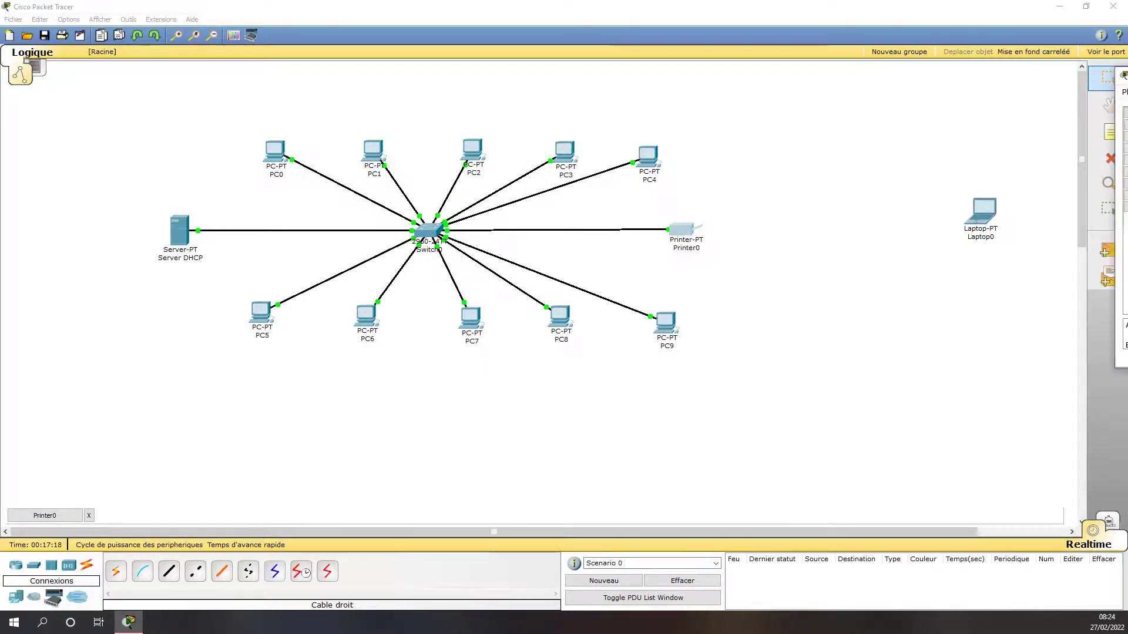
pyautogui.moveTo(1127, 77); pyautogui.dragTo(383, 135)
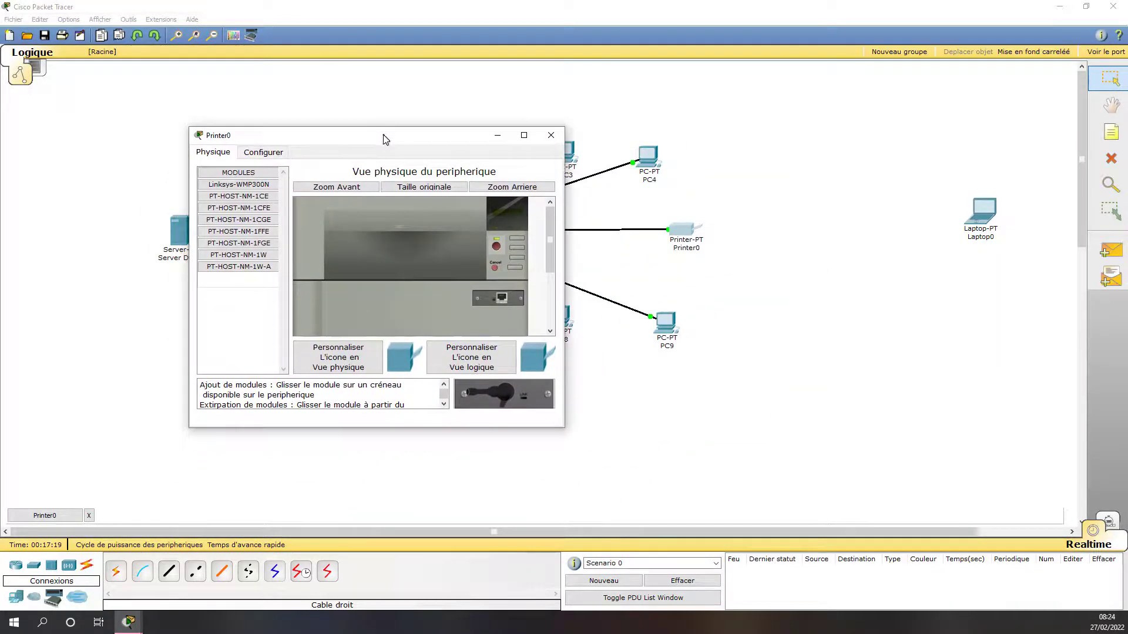
pyautogui.click(252, 151)
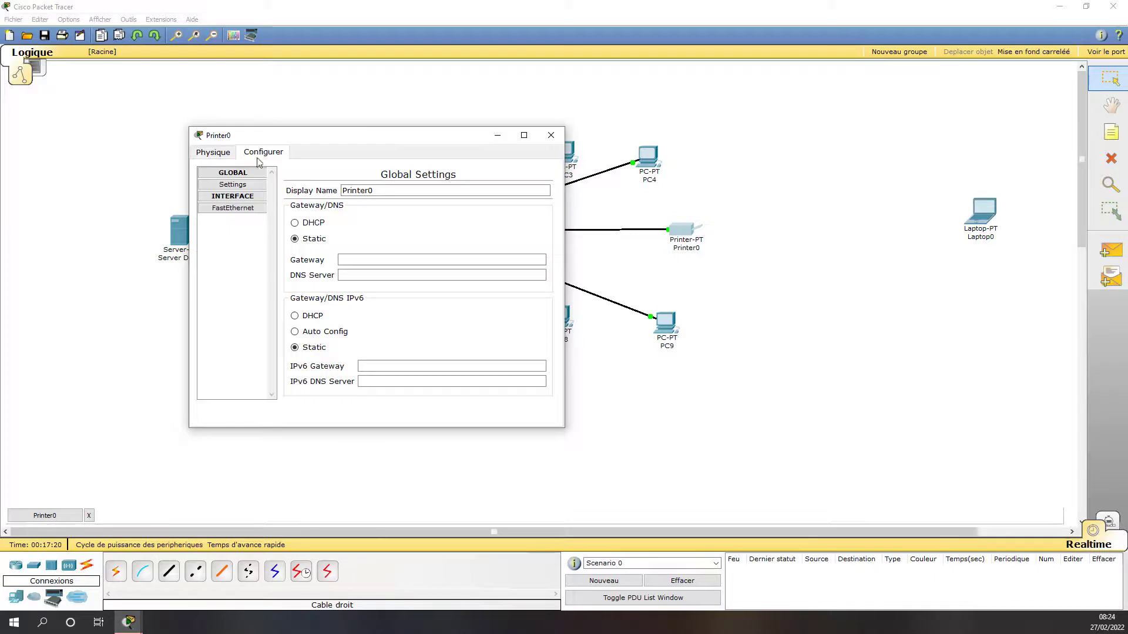
pyautogui.click(235, 211)
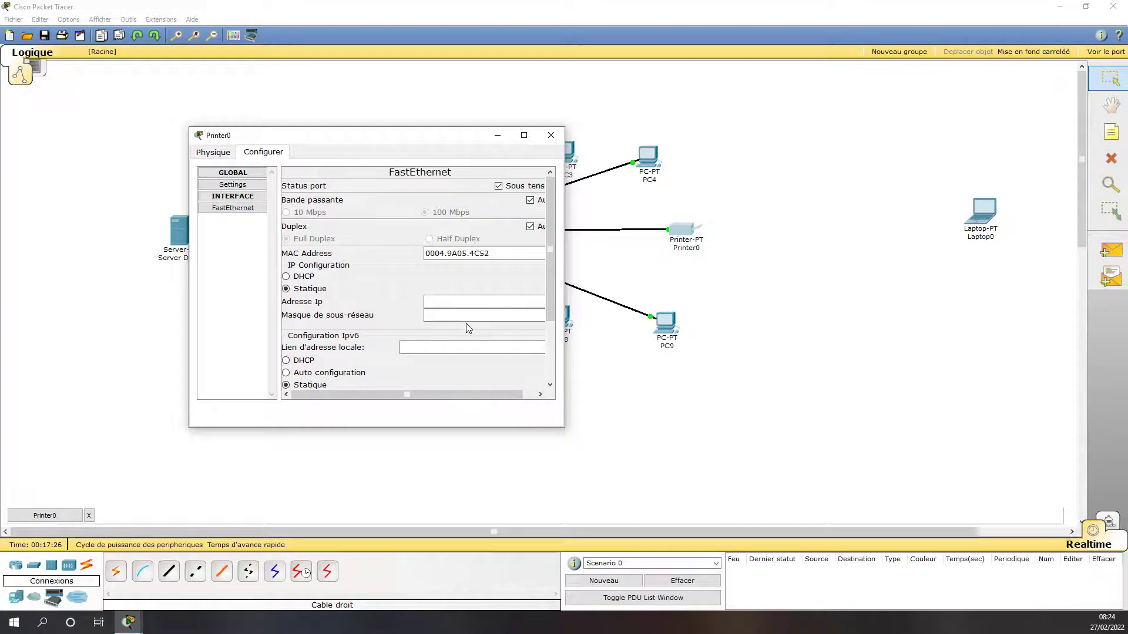
pyautogui.click(294, 279)
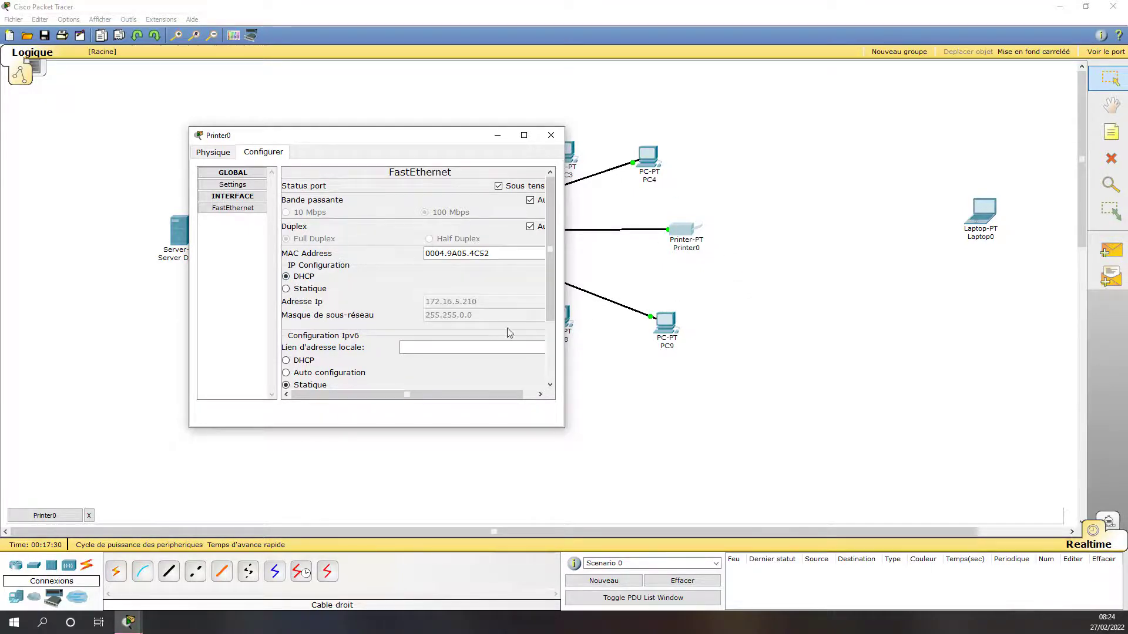
pyautogui.click(551, 135)
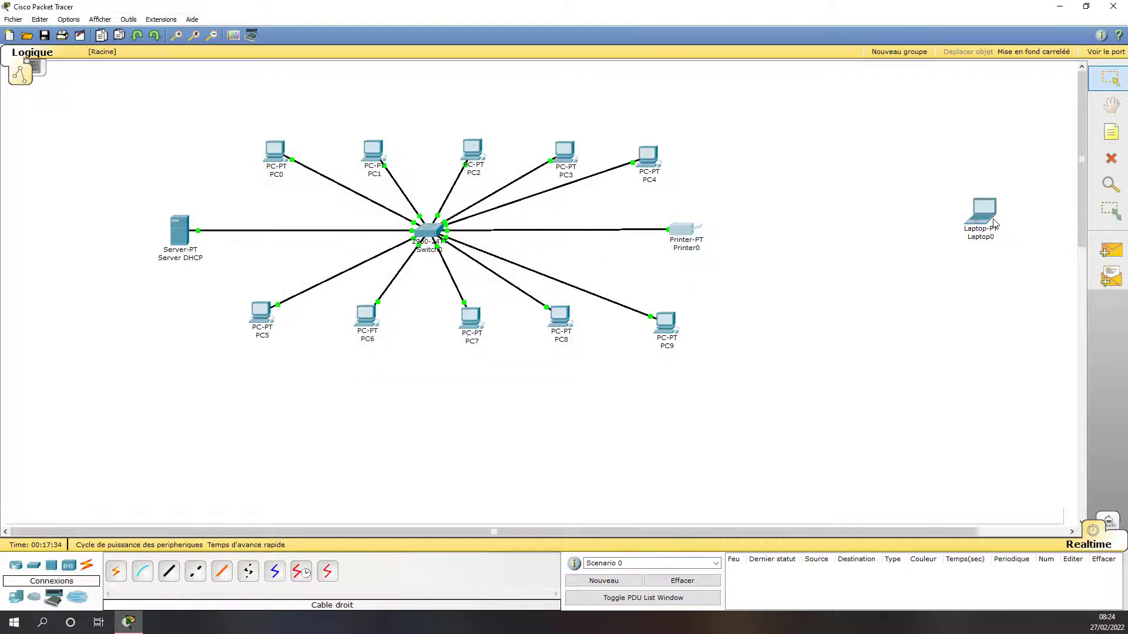
# Move Laptop0 below the DHCP server, beside PC5, and connect its FastEthernet port to Switch0's FastEthernet0/13 with a straight-through copper cable
pyautogui.moveTo(991, 221); pyautogui.dragTo(135, 323)
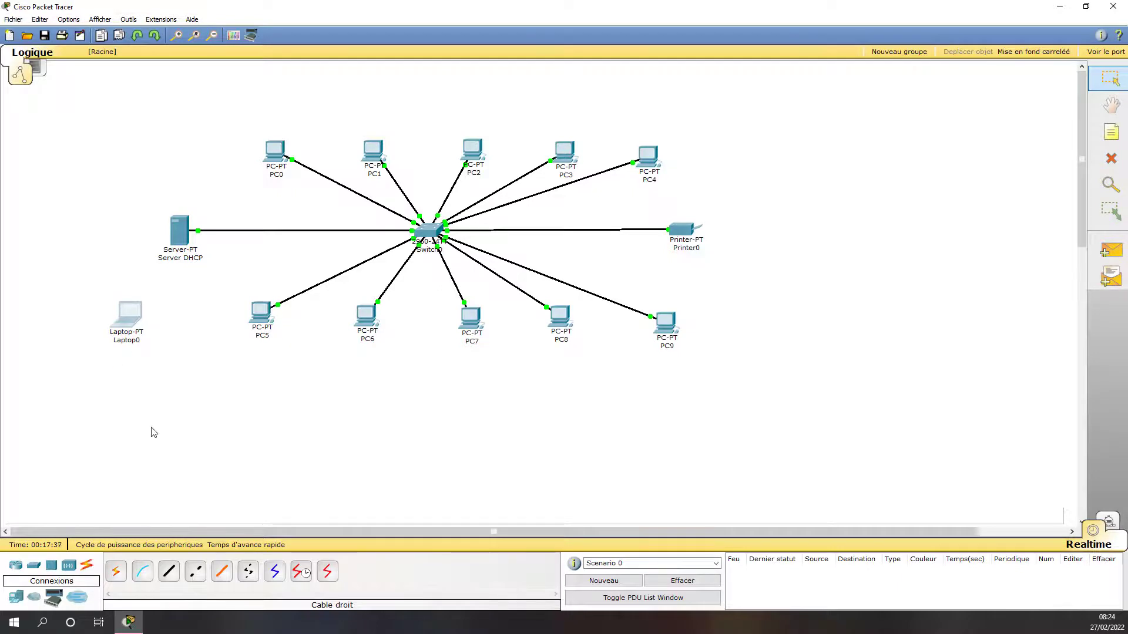
pyautogui.click(169, 571)
pyautogui.click(127, 312)
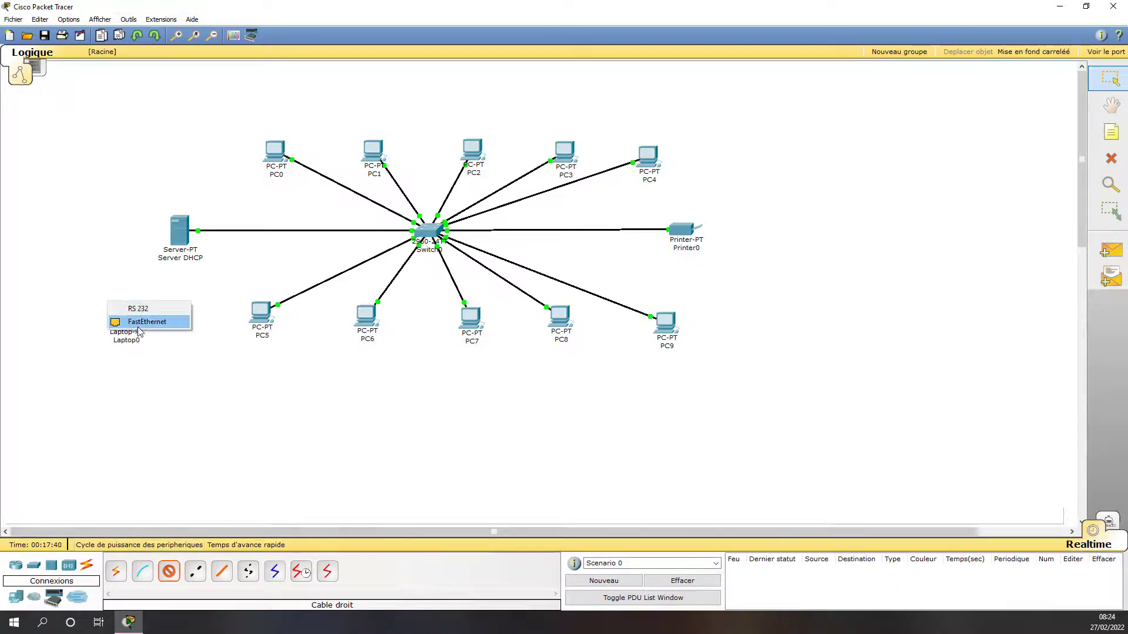
pyautogui.click(147, 321)
pyautogui.click(424, 234)
pyautogui.click(424, 233)
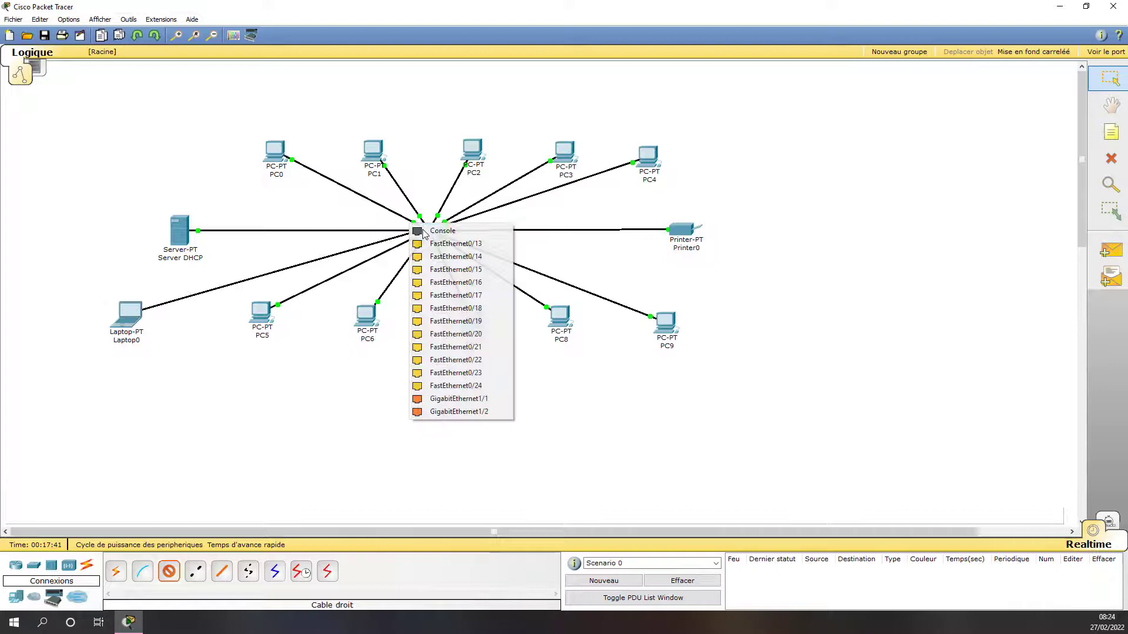
pyautogui.click(458, 244)
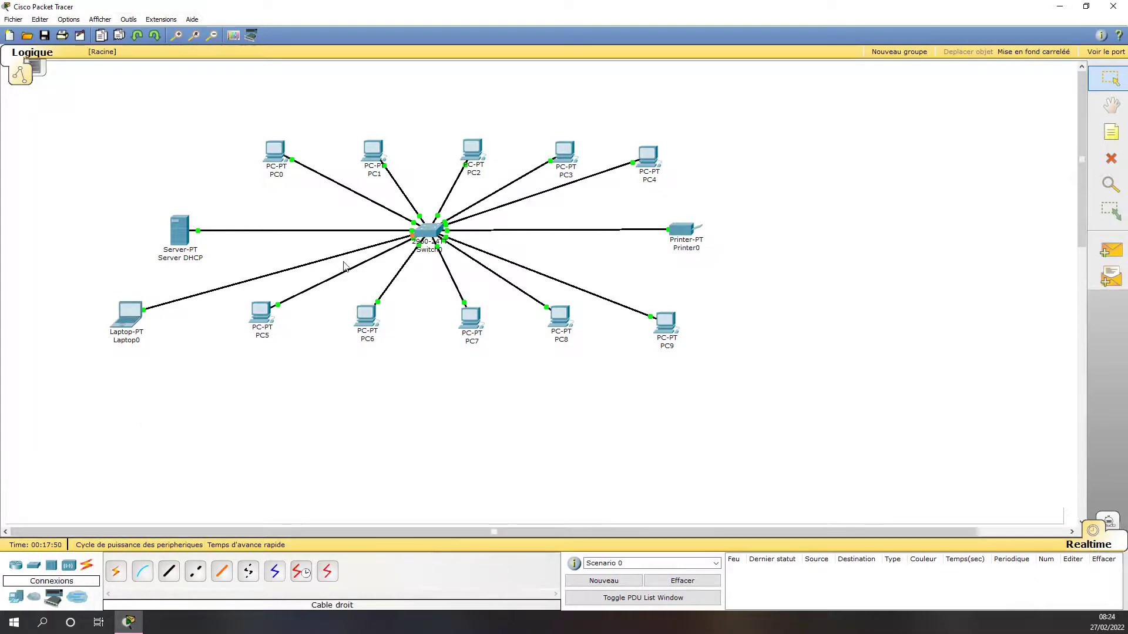
# Set Laptop0's IP configuration to DHCP and move its window clear of the switch
pyautogui.click(128, 326)
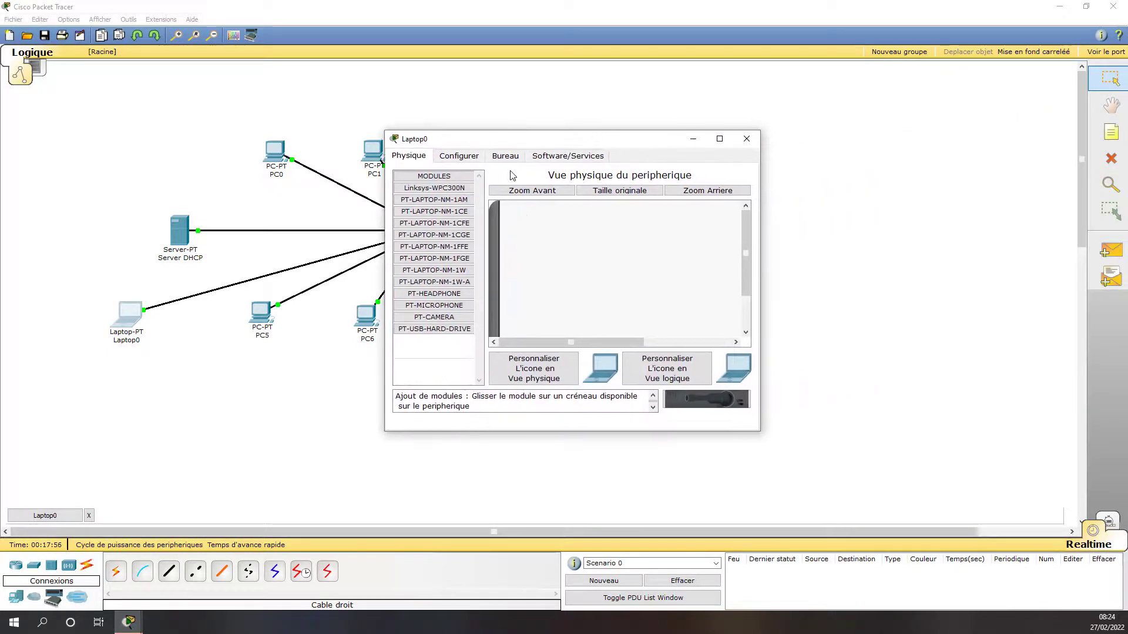
pyautogui.click(504, 157)
pyautogui.click(439, 194)
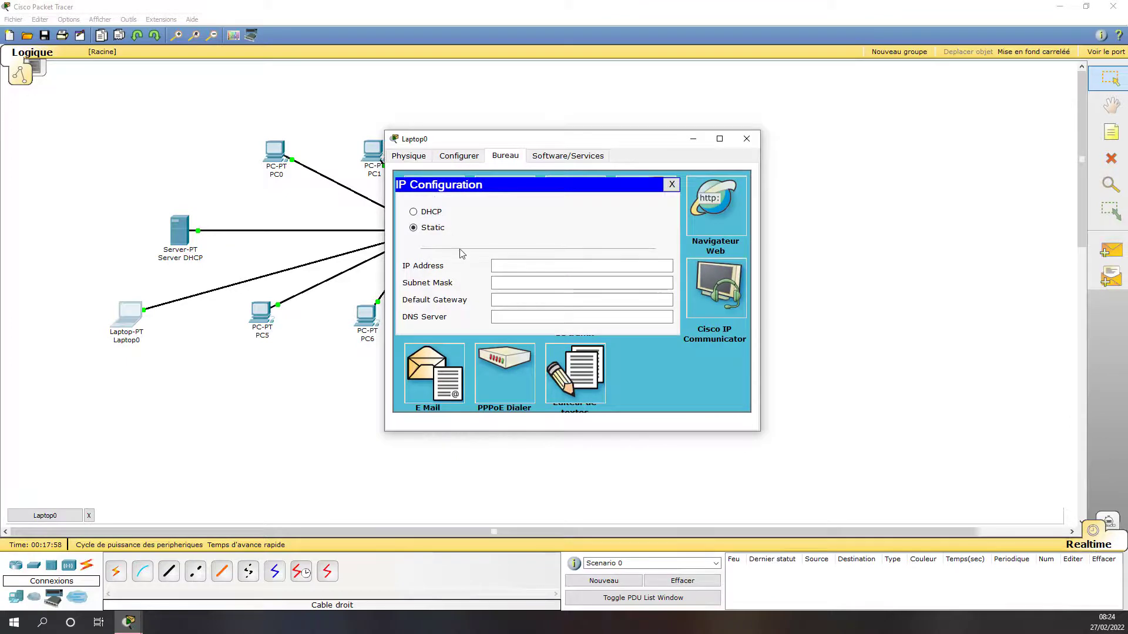
pyautogui.click(439, 213)
pyautogui.moveTo(548, 145); pyautogui.dragTo(704, 122)
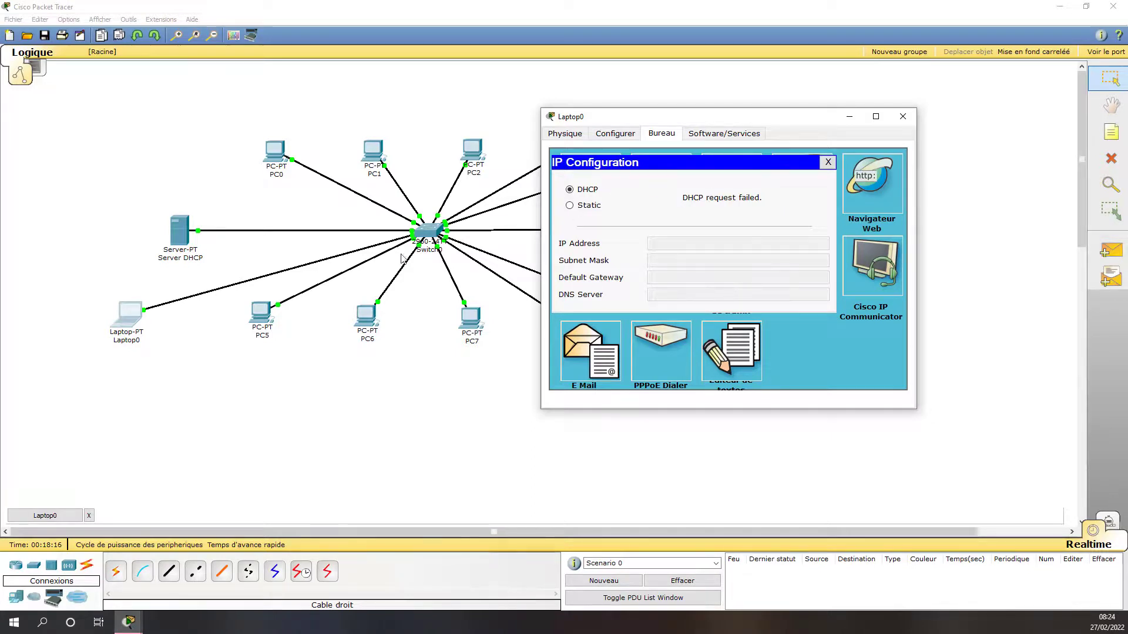
# Repeat Laptop0's DHCP request by switching its addressing to Static and back to DHCP, and close the laptop's window
pyautogui.click(569, 206)
pyautogui.click(584, 190)
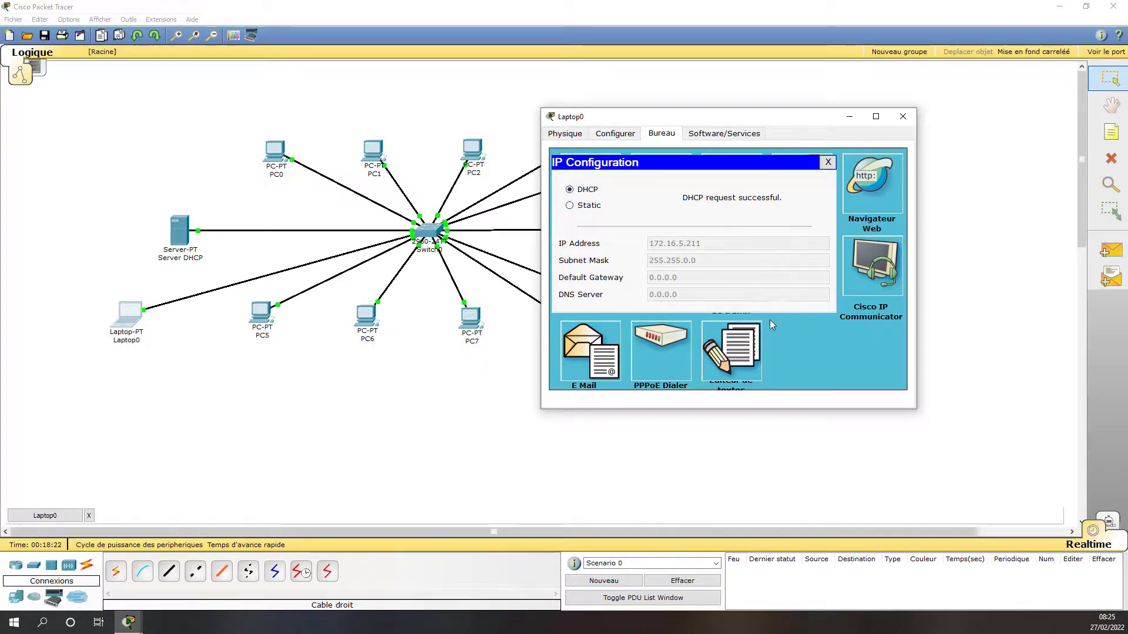
pyautogui.click(827, 162)
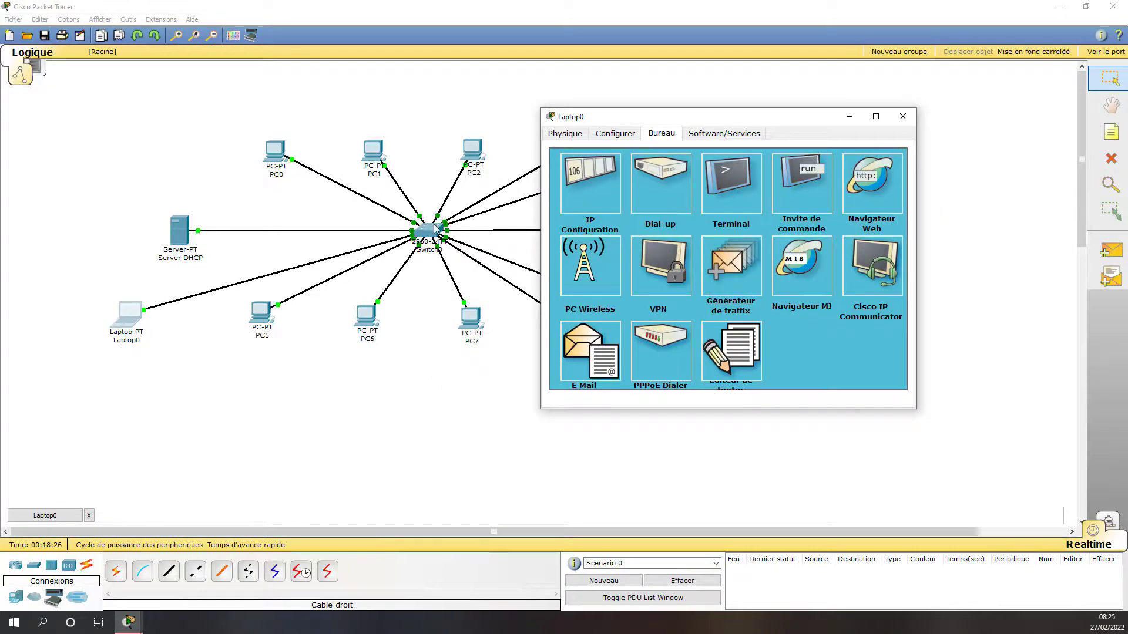
pyautogui.click(903, 116)
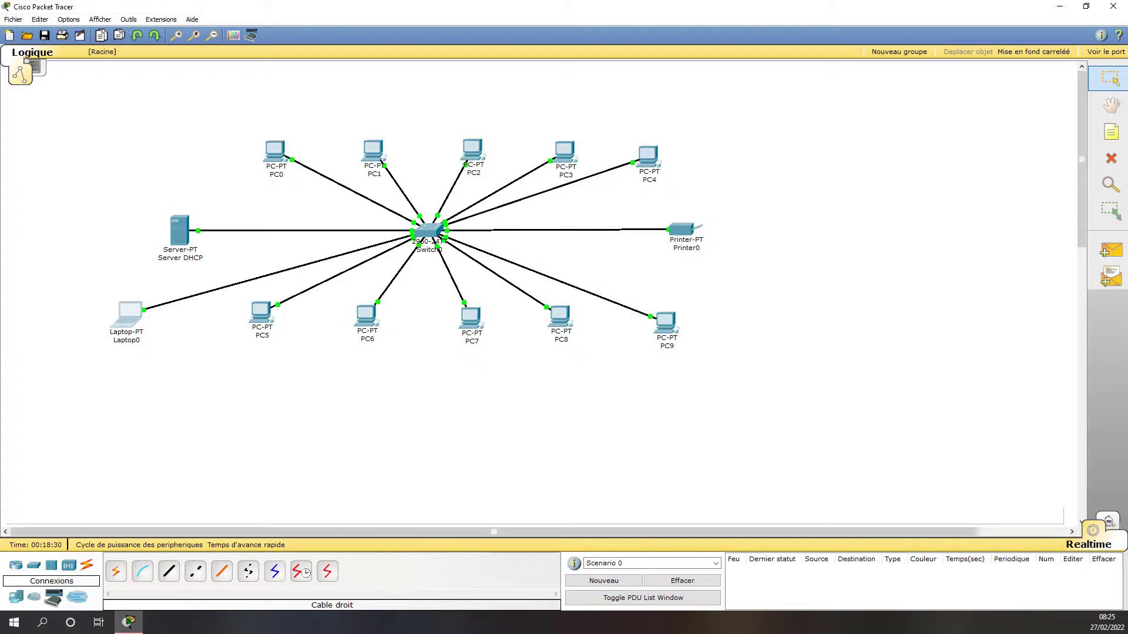